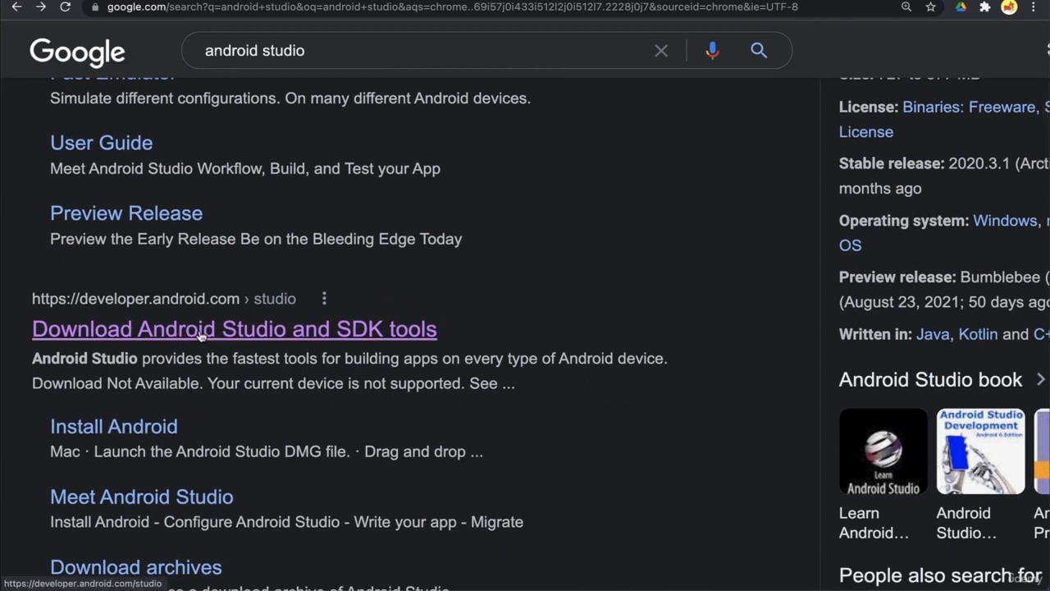
# - Open the Download Android Studio and SDK tools search result and look through the page's features, latest videos and blog news
pyautogui.scroll(-1, 131, 315)
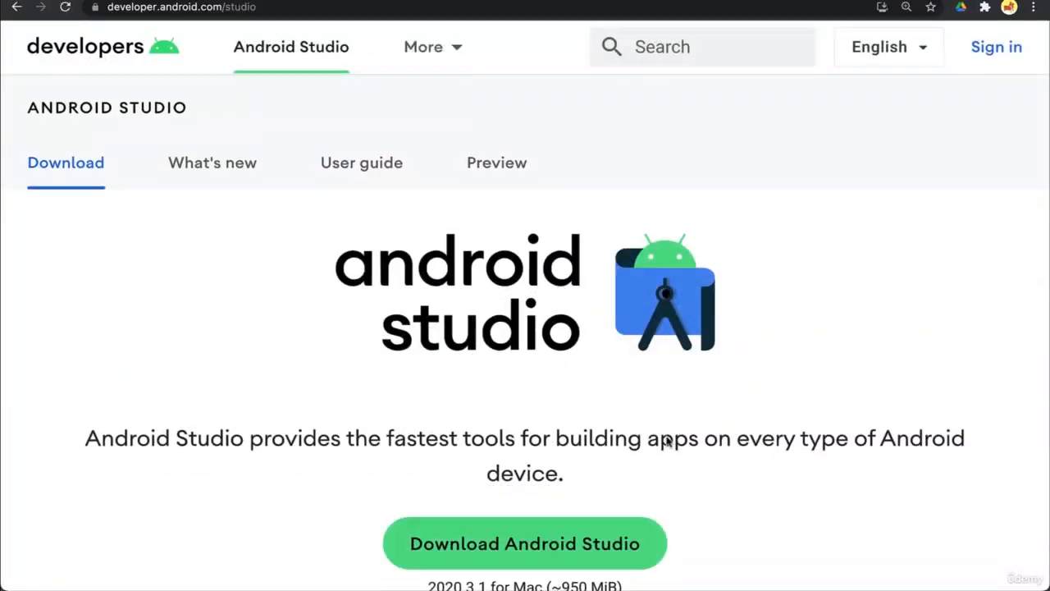
pyautogui.scroll(-2, 666, 439)
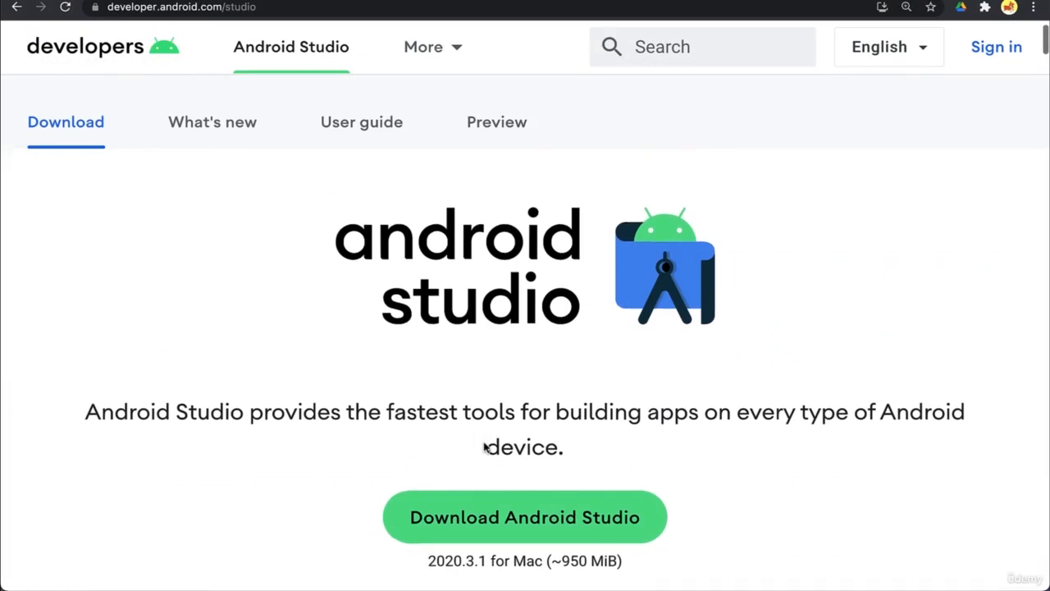
pyautogui.scroll(-15, 484, 447)
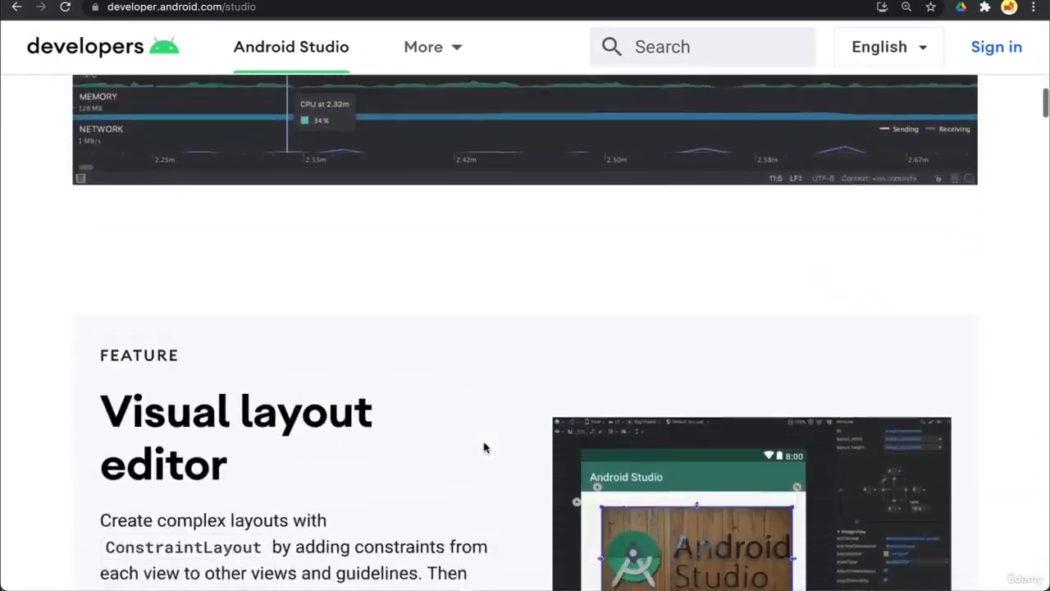
pyautogui.scroll(-10, 484, 447)
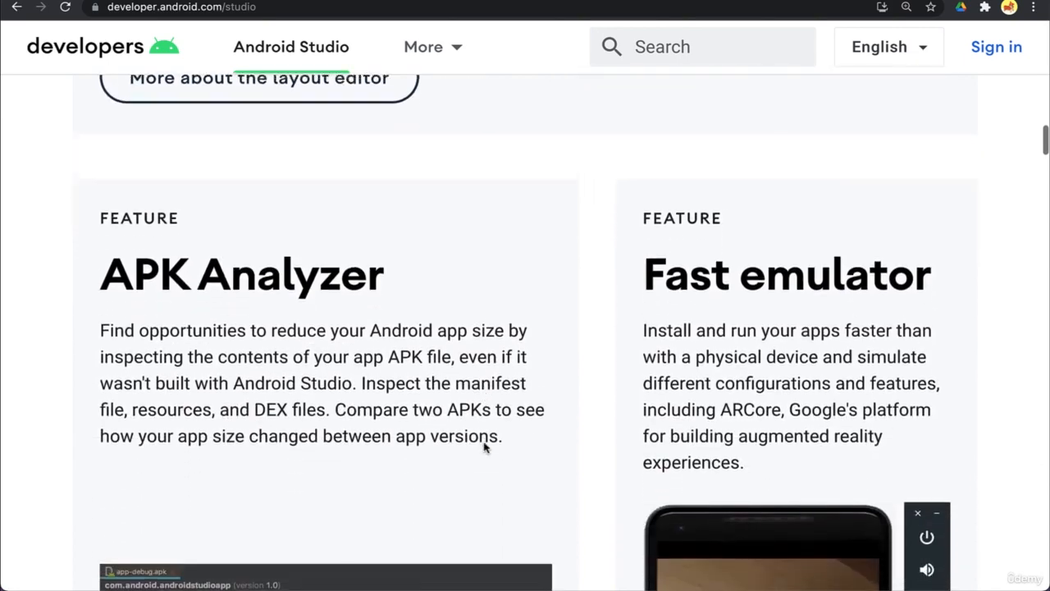
pyautogui.scroll(-10, 484, 447)
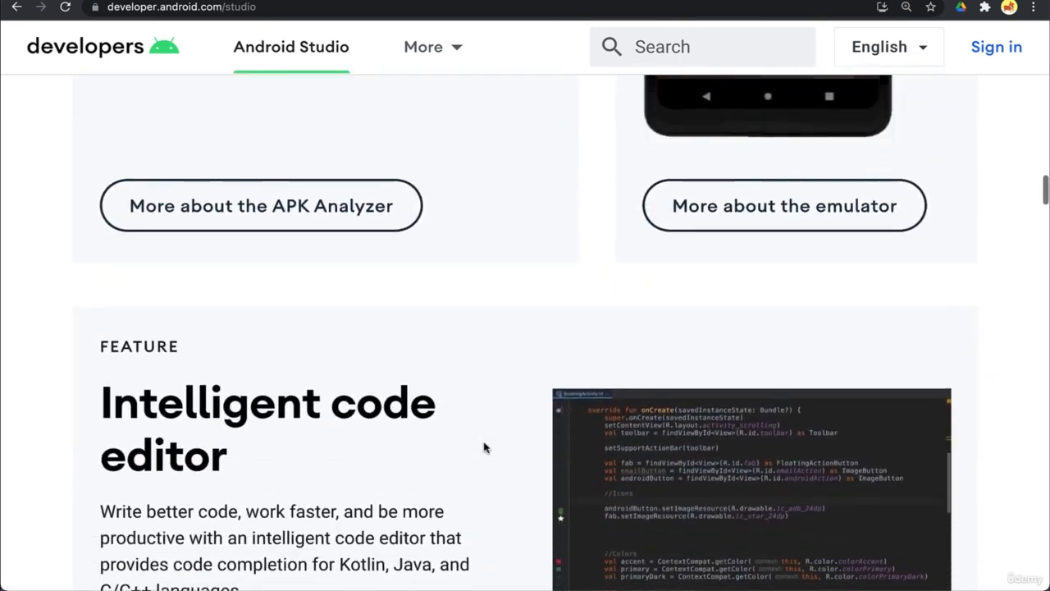
pyautogui.scroll(-10, 484, 447)
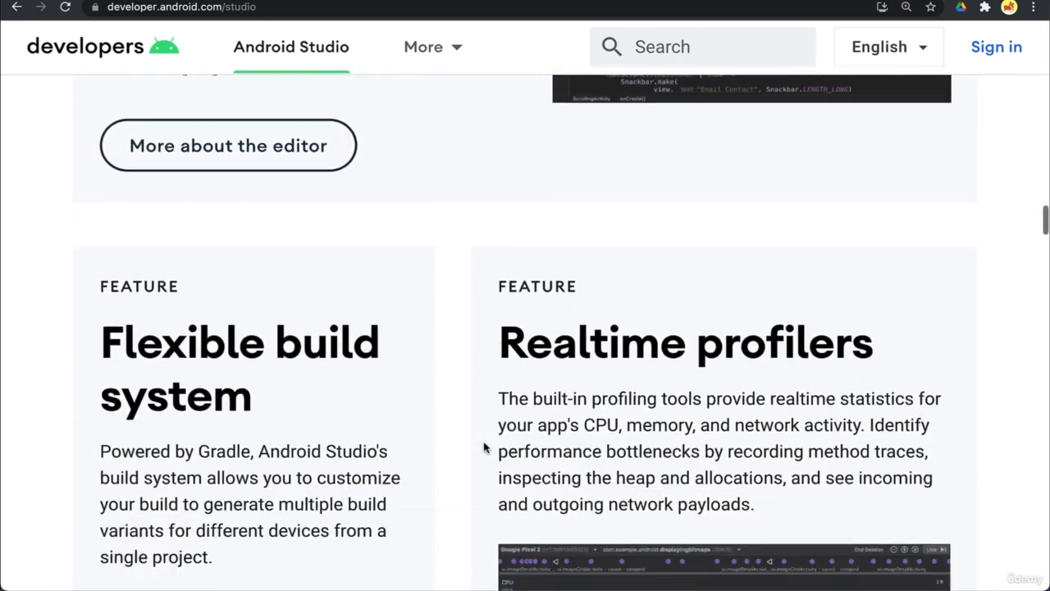
pyautogui.scroll(-10, 484, 448)
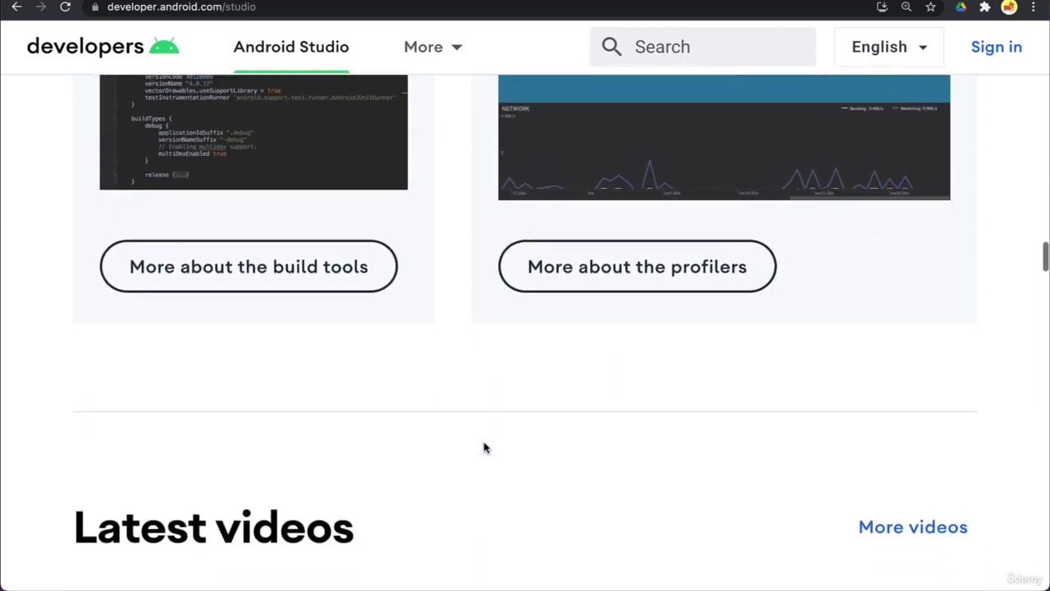
pyautogui.scroll(-10, 484, 447)
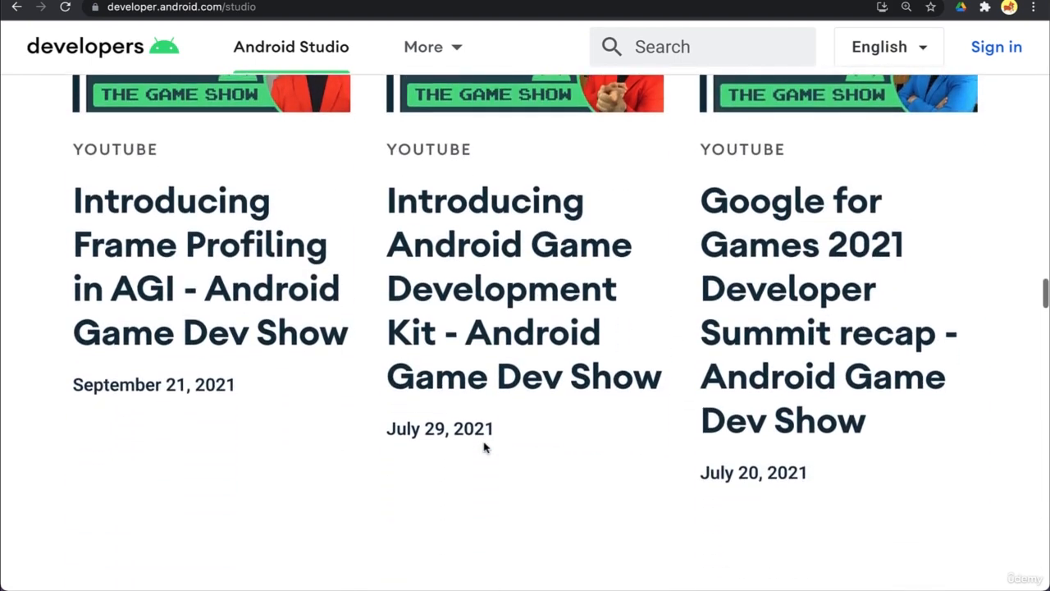
pyautogui.scroll(-10, 484, 447)
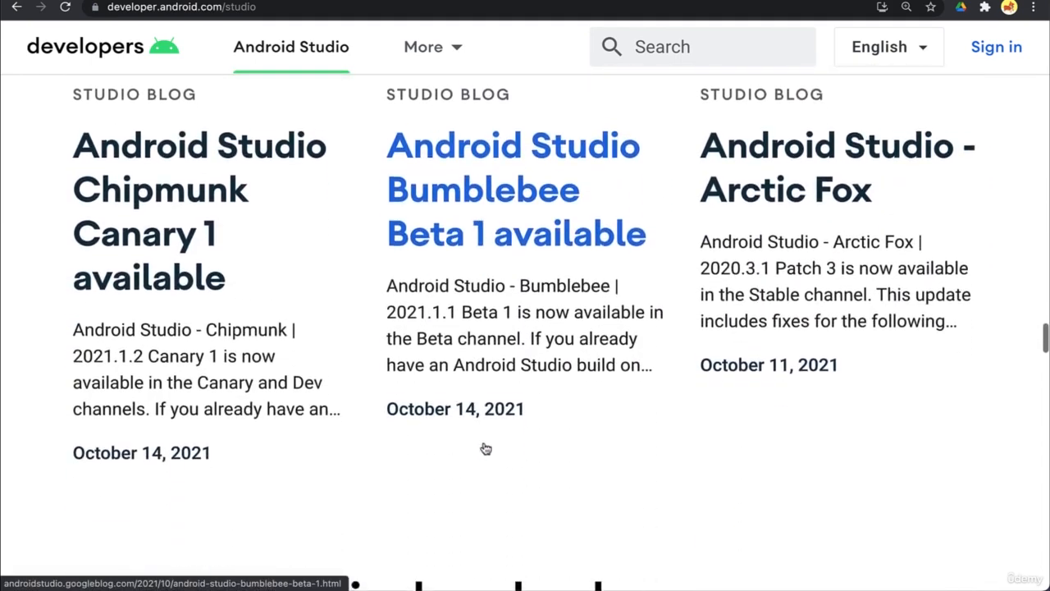
pyautogui.scroll(-1, 486, 449)
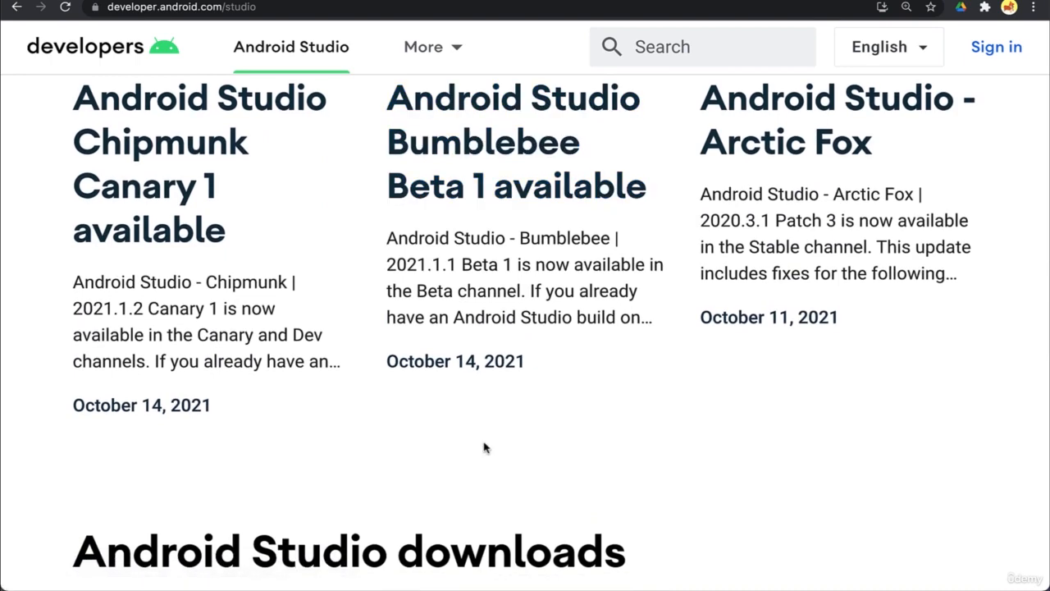
pyautogui.scroll(-10, 484, 447)
pyautogui.scroll(20, 484, 447)
# - Download Android Studio 2020.3.1 for Mac with Intel chip, agreeing to the terms and conditions
pyautogui.scroll(-1, 484, 447)
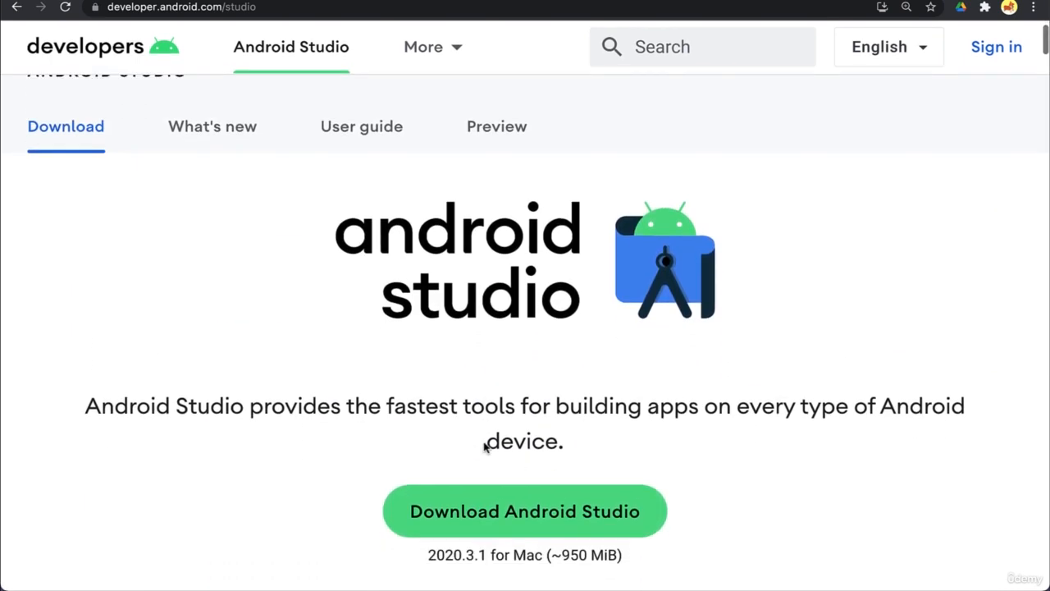
pyautogui.scroll(-1, 484, 446)
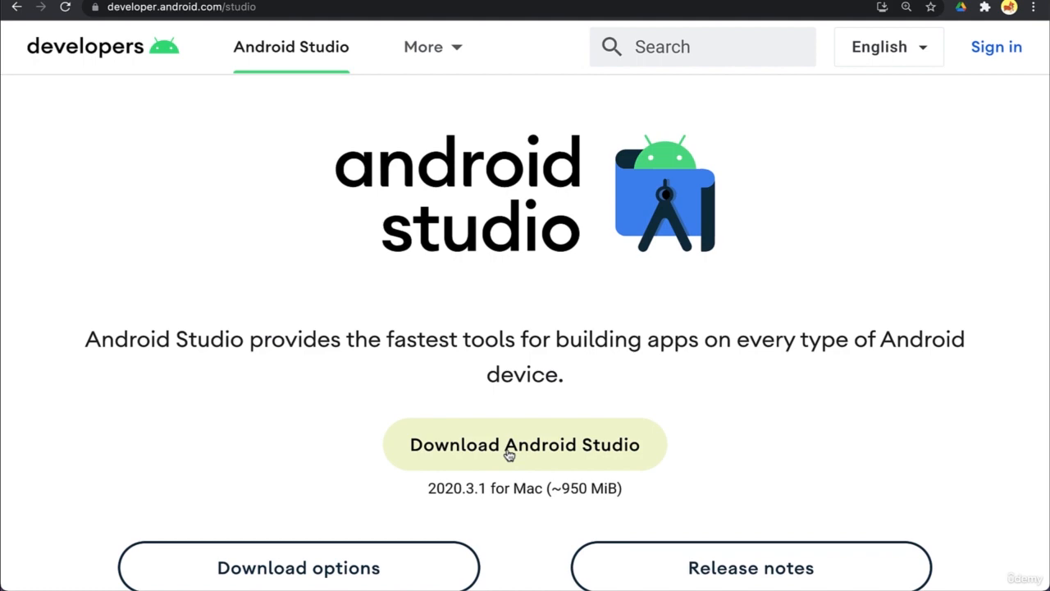
pyautogui.click(508, 454)
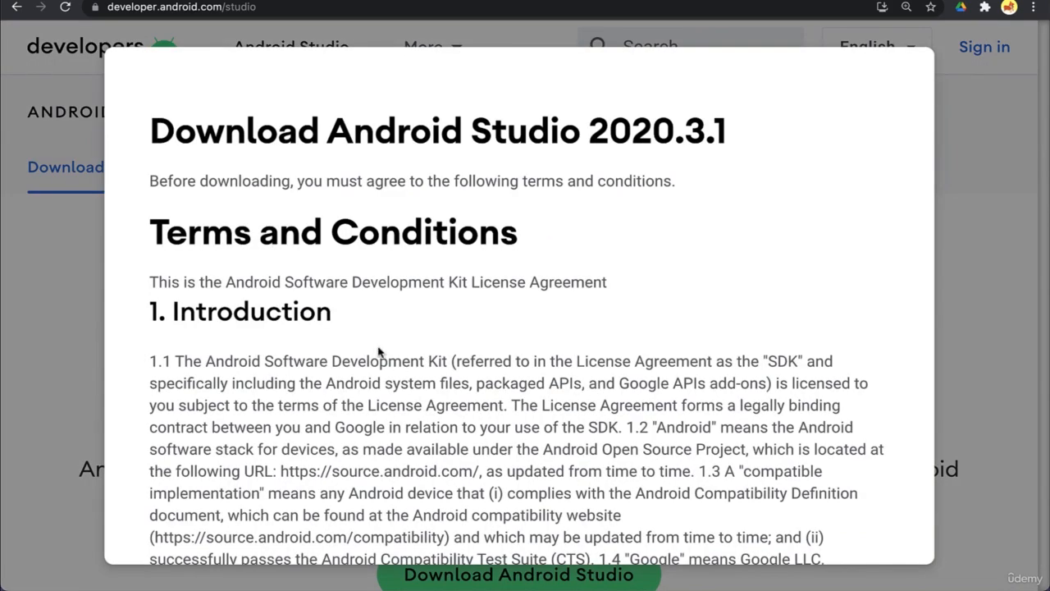
pyautogui.scroll(-1, 379, 352)
pyautogui.scroll(1, 379, 351)
pyautogui.scroll(-20, 378, 351)
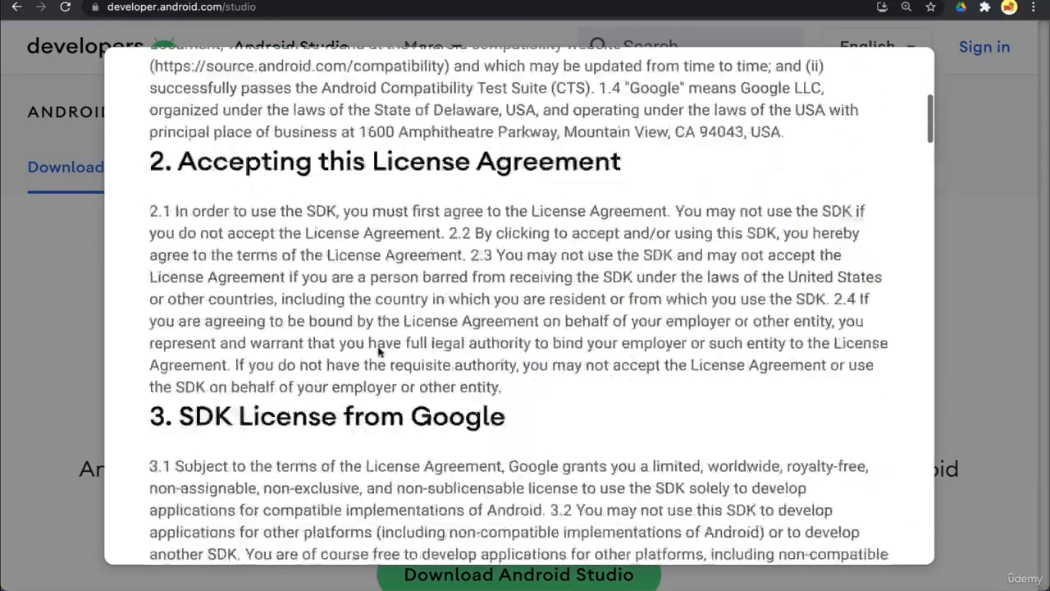
pyautogui.scroll(-20, 378, 352)
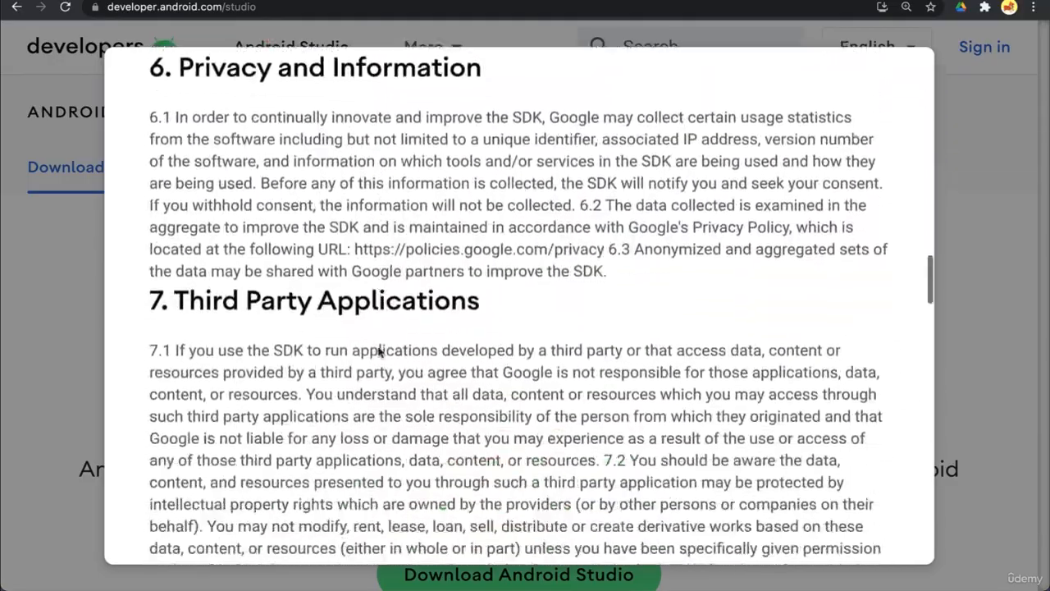
pyautogui.scroll(-20, 378, 351)
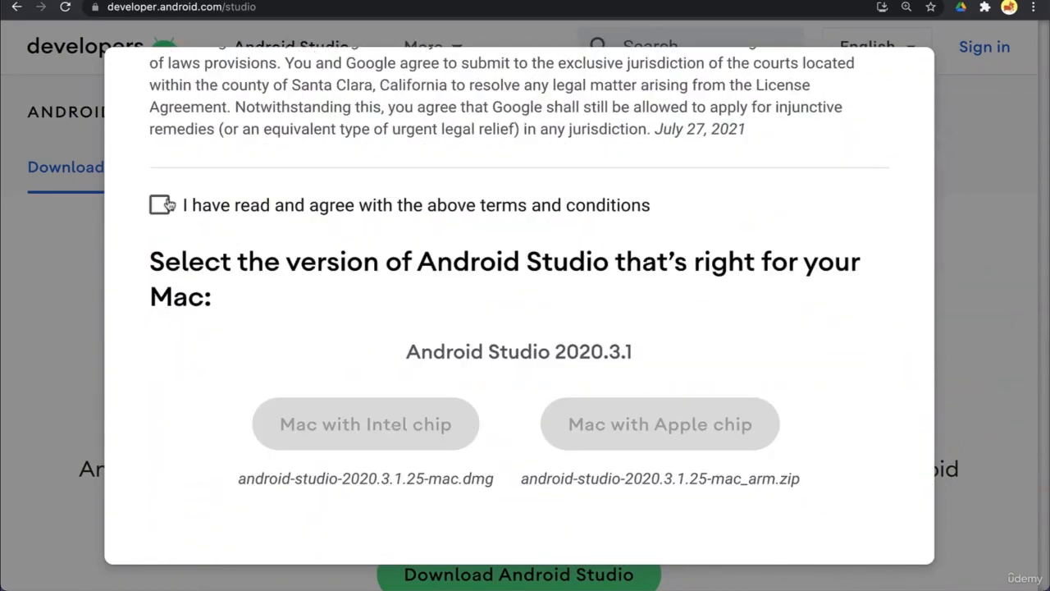
pyautogui.click(159, 207)
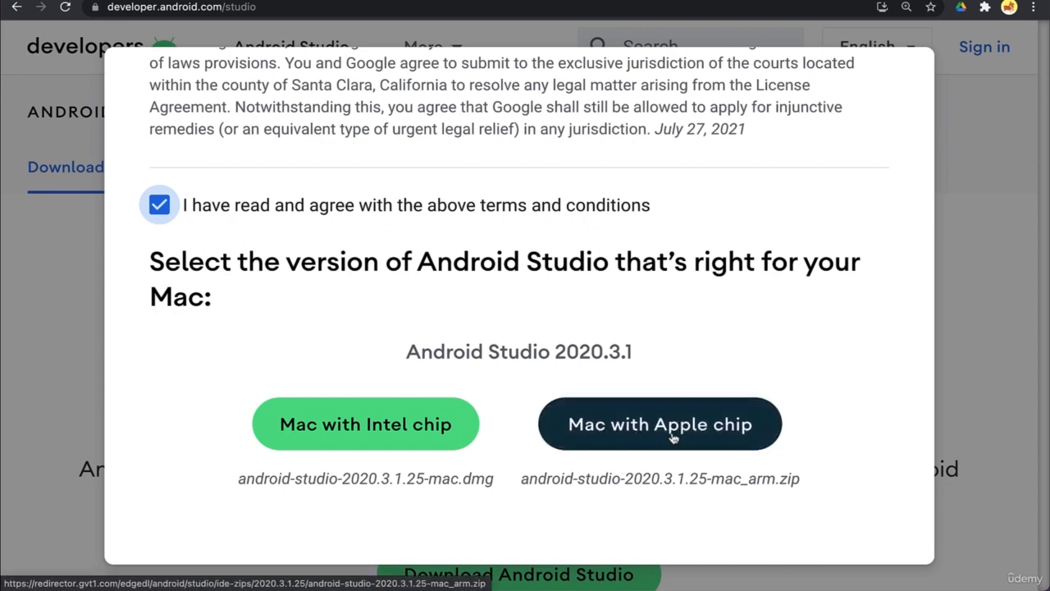
pyautogui.click(368, 432)
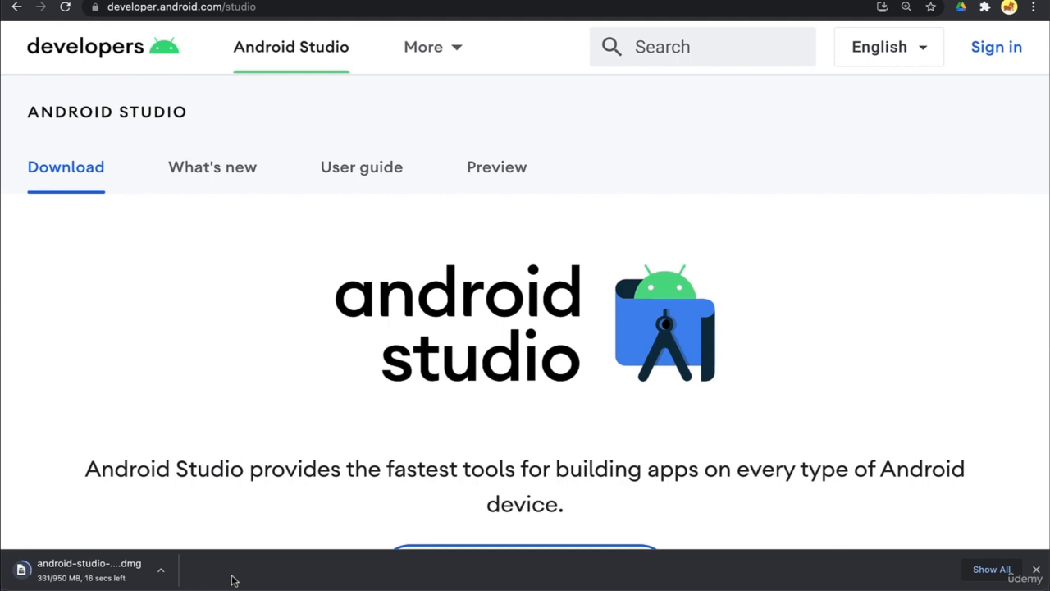
# - Open the downloaded Android Studio disk image, copy the app into the Applications folder, and close the installer window
pyautogui.click(137, 572)
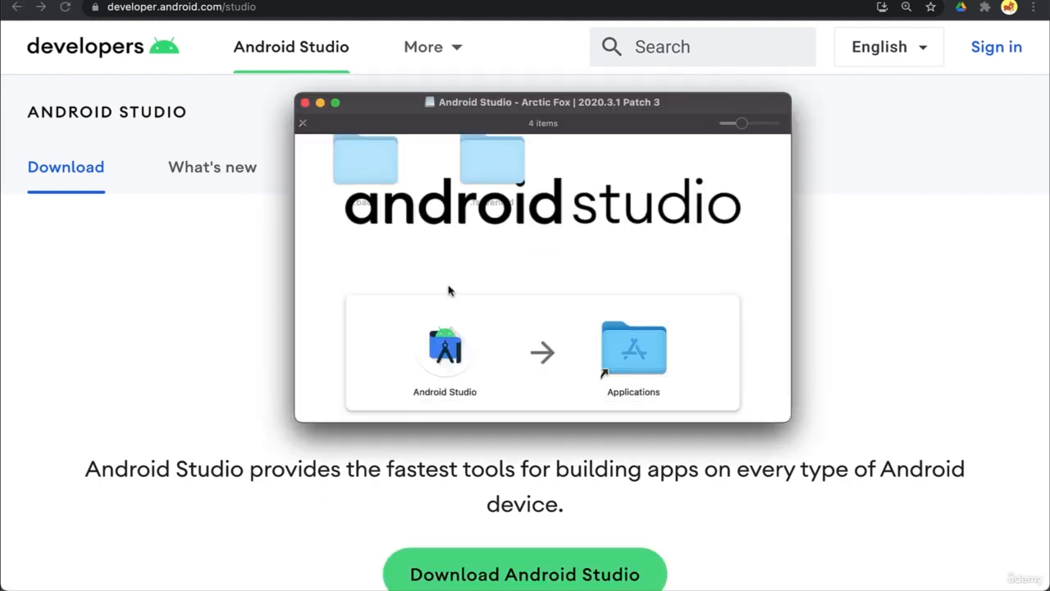
pyautogui.moveTo(447, 351); pyautogui.dragTo(639, 354)
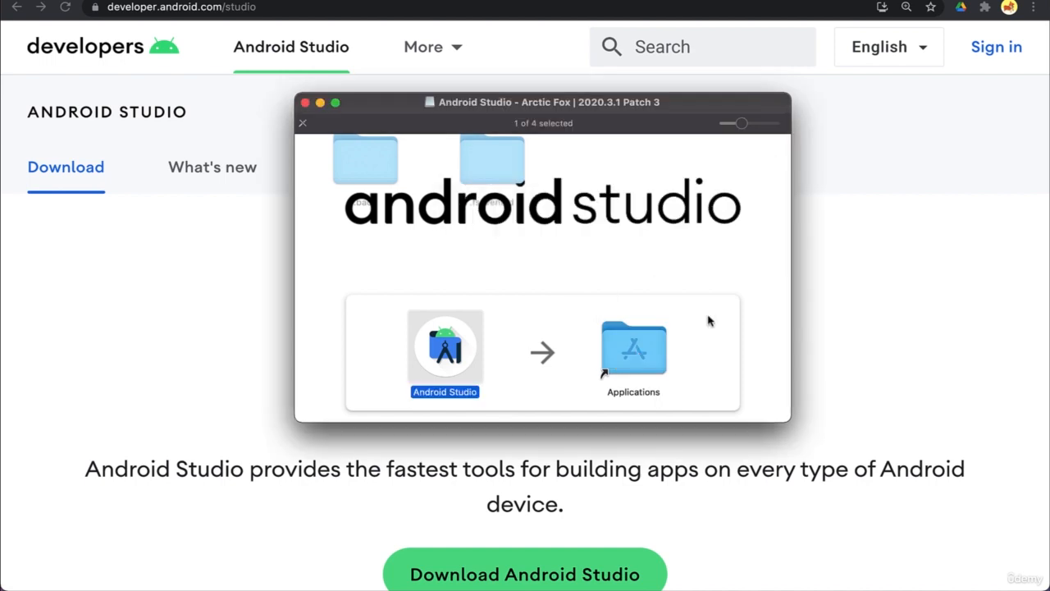
pyautogui.click(598, 329)
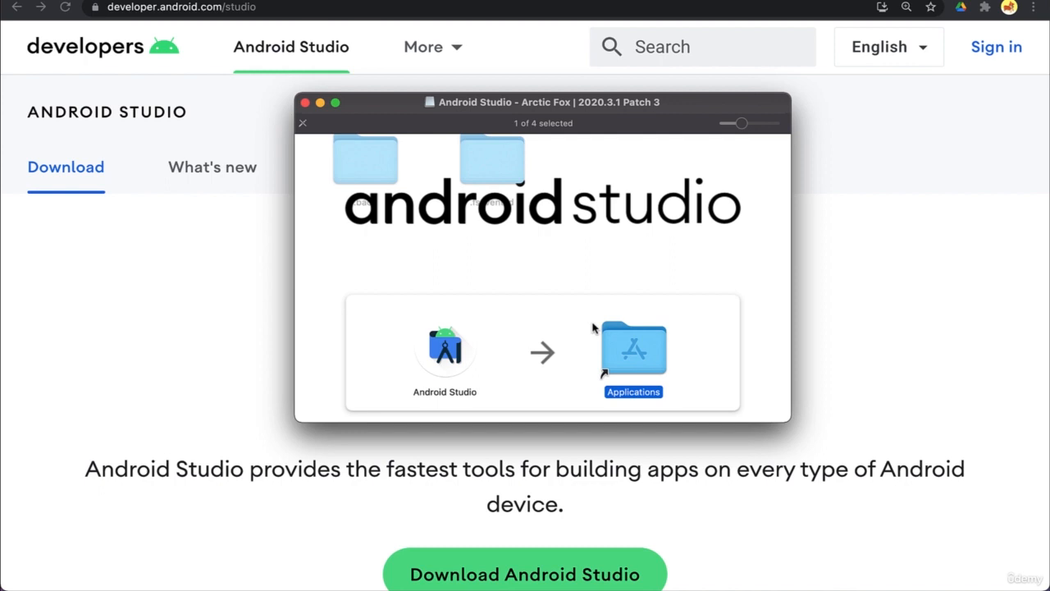
pyautogui.doubleClick(637, 359)
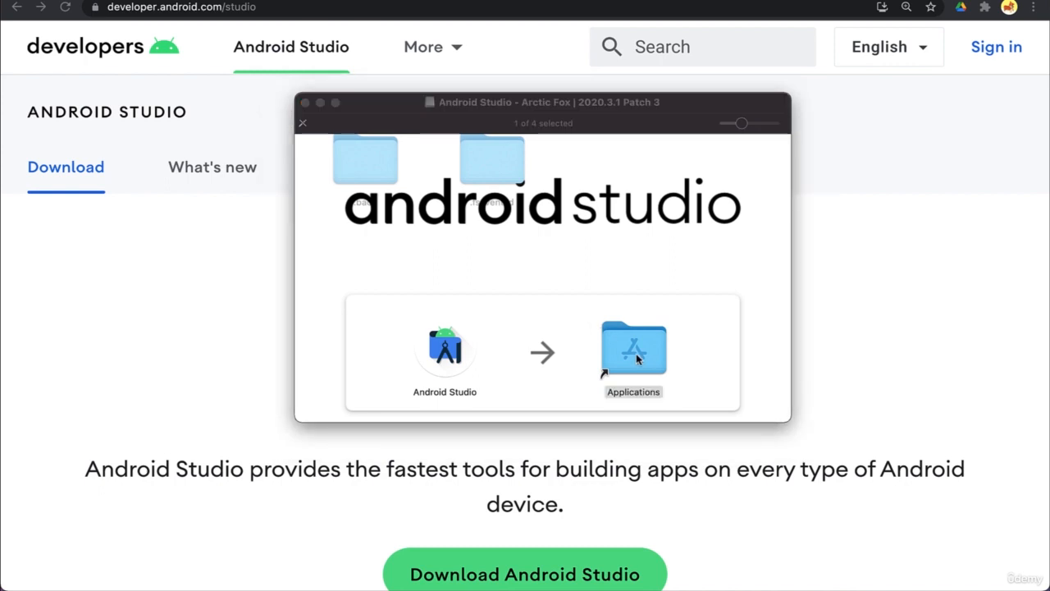
pyautogui.click(304, 103)
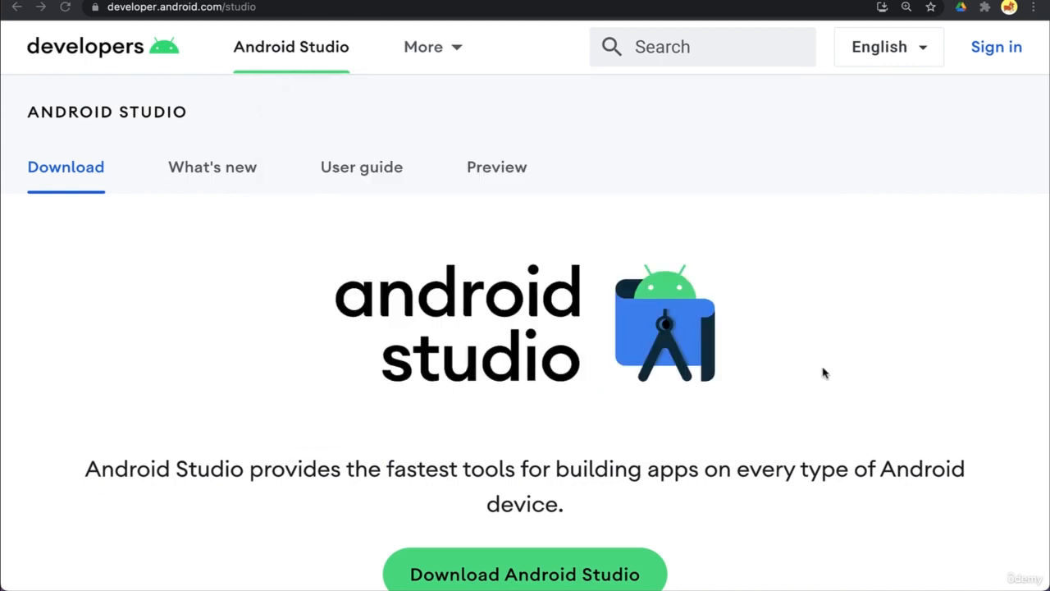
pyautogui.click(781, 373)
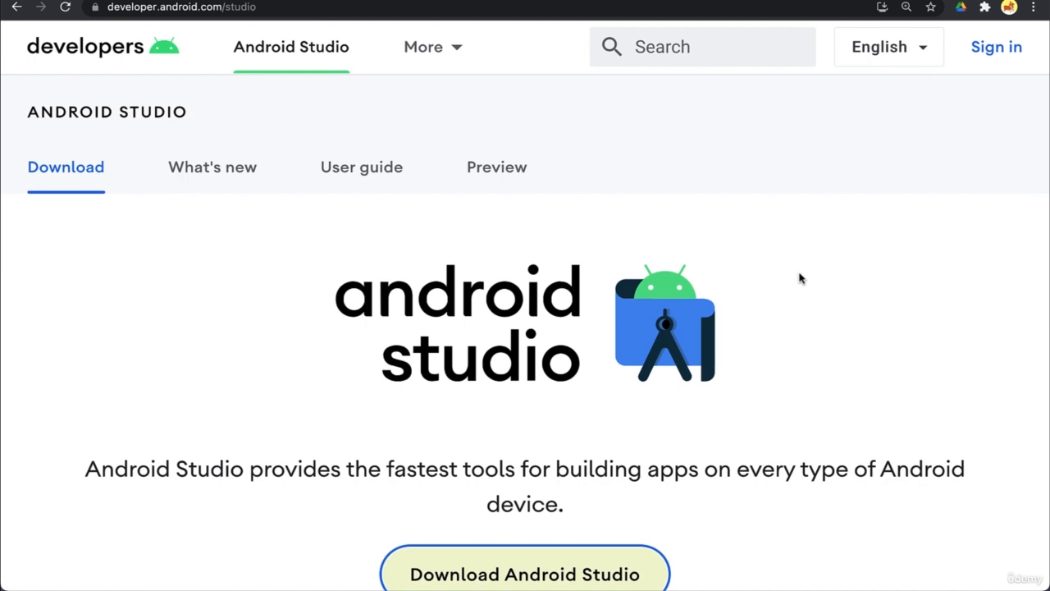
# - Find Android Studio with a system search for "and", launch the Applications copy and approve opening the downloaded app
pyautogui.press('super+space')
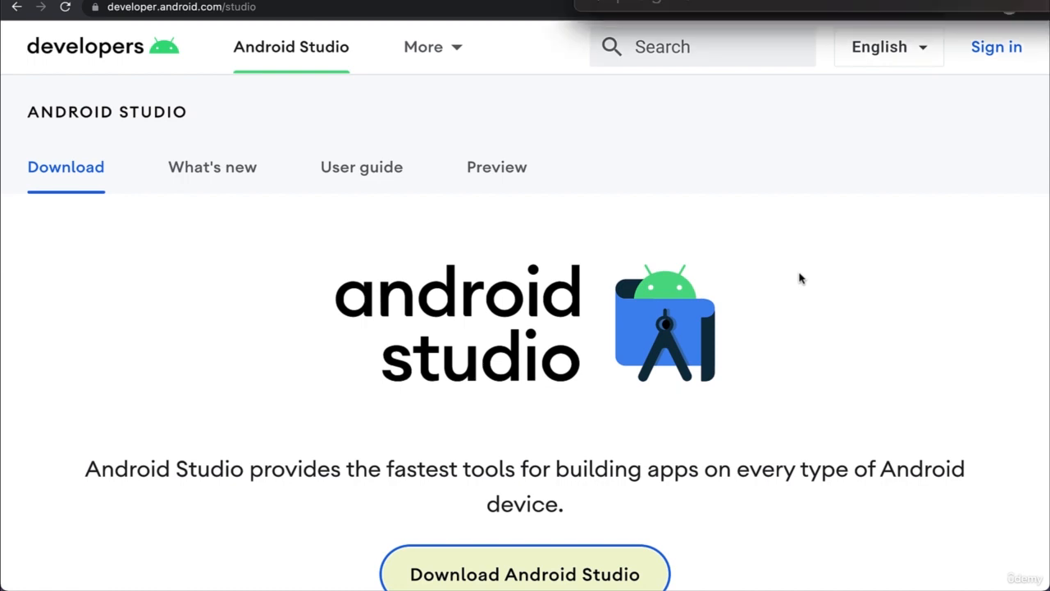
pyautogui.write('and')
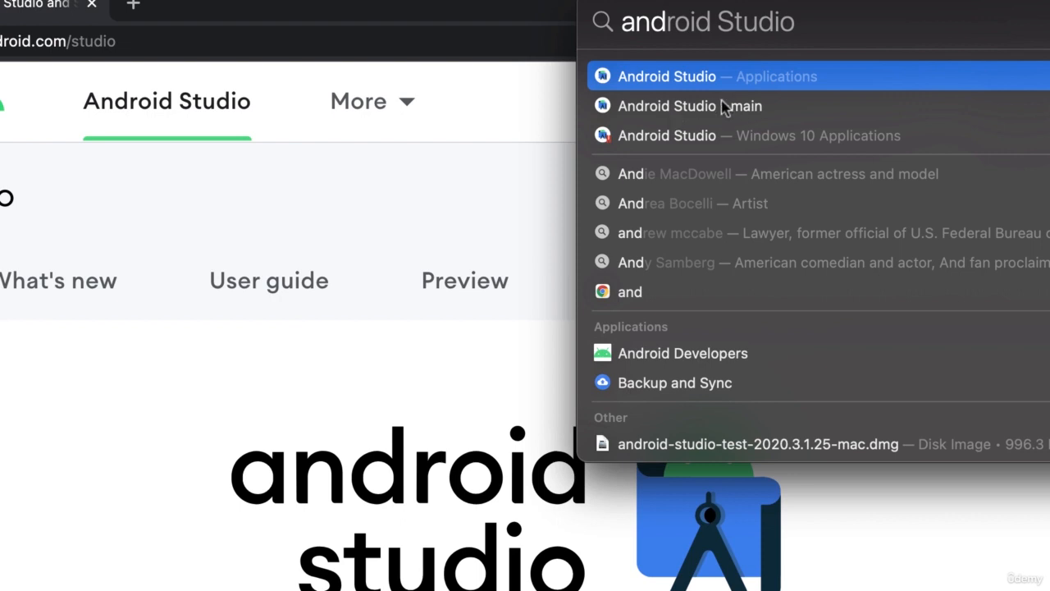
pyautogui.moveTo(951, 35); pyautogui.dragTo(652, 56)
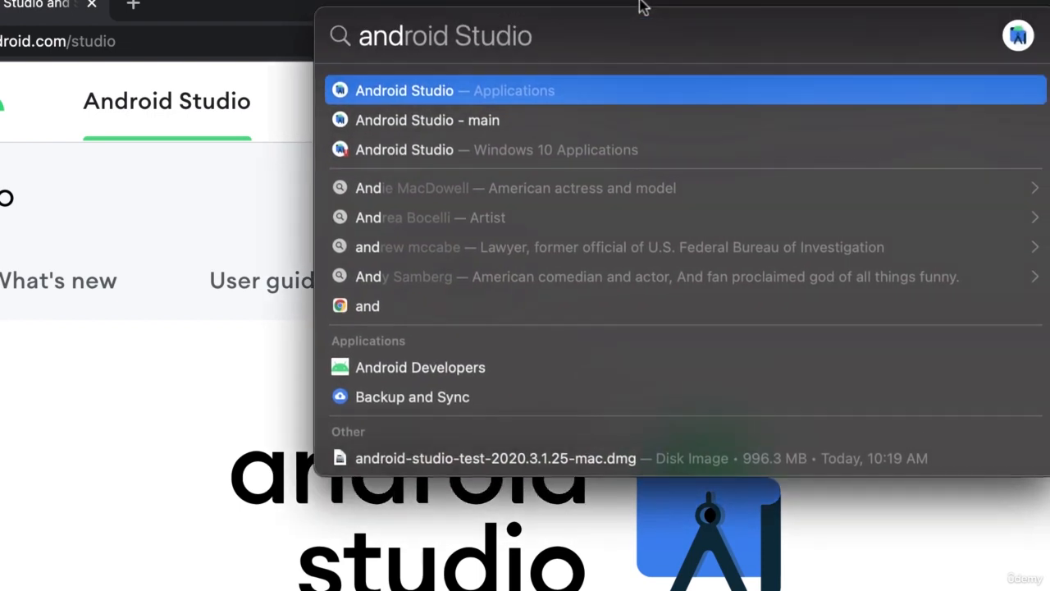
pyautogui.click(435, 98)
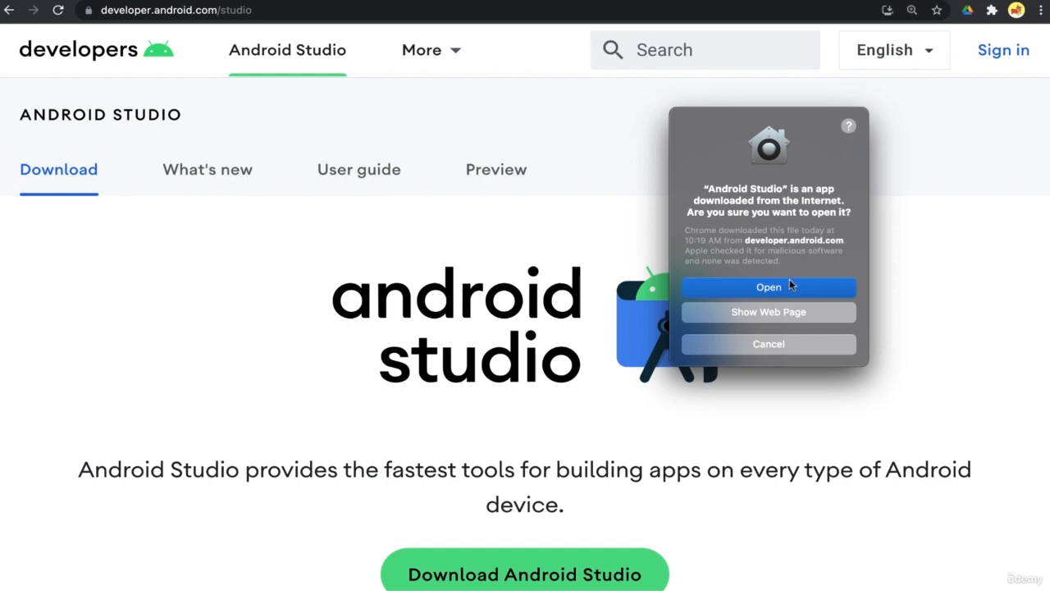
pyautogui.click(769, 288)
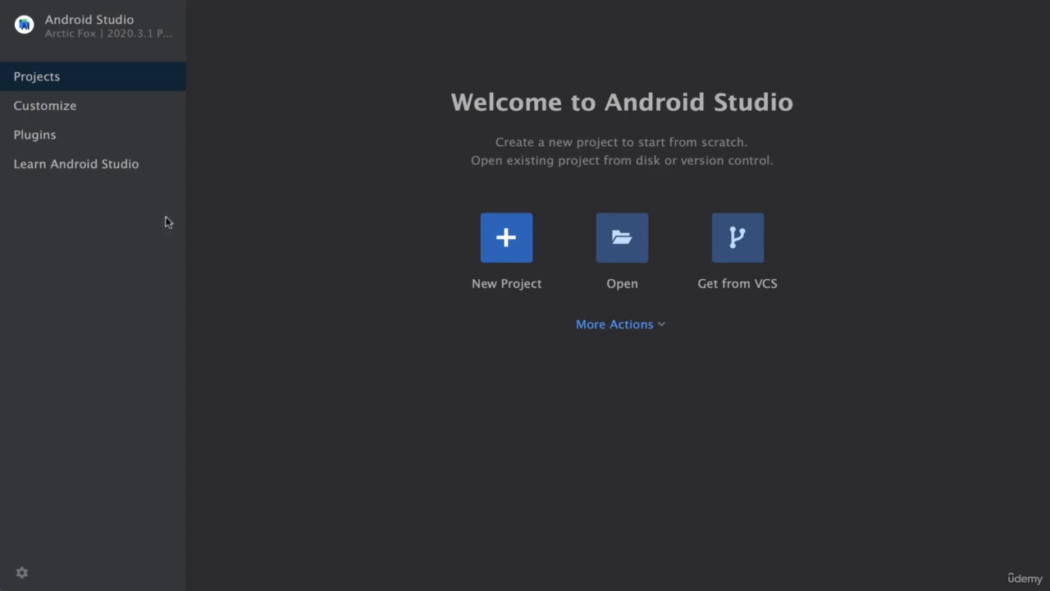
# - Look through the Customize, Plugins and Learn Android Studio pages of the welcome screen, then return to Projects
pyautogui.click(62, 111)
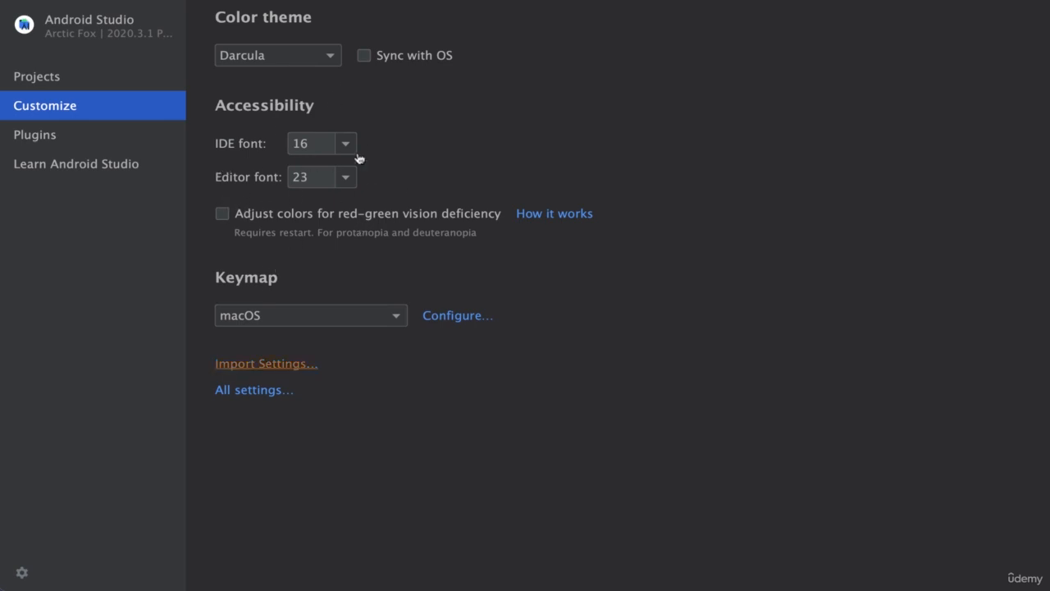
pyautogui.click(76, 137)
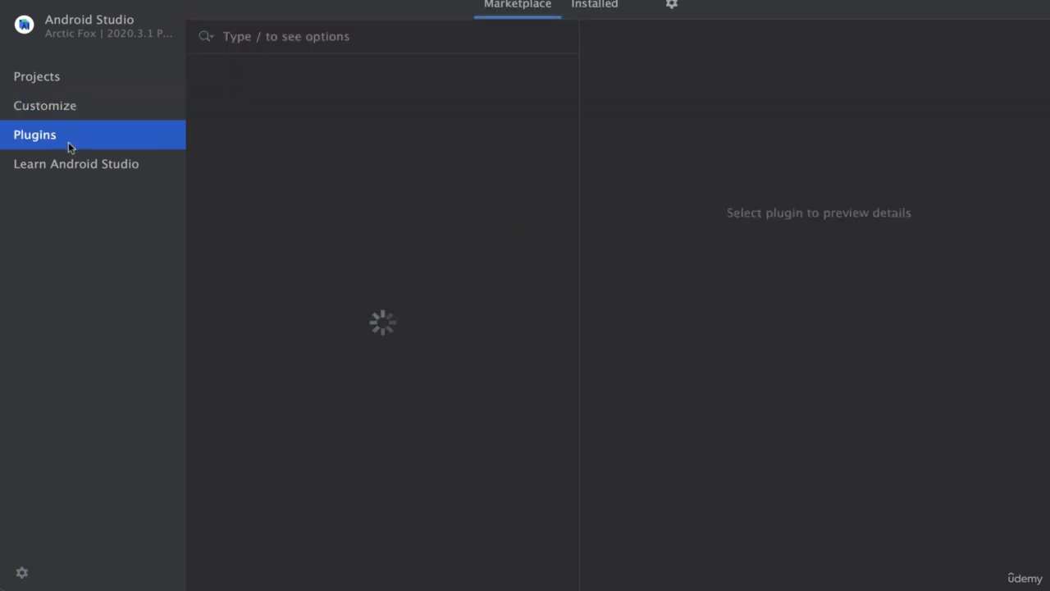
pyautogui.click(93, 169)
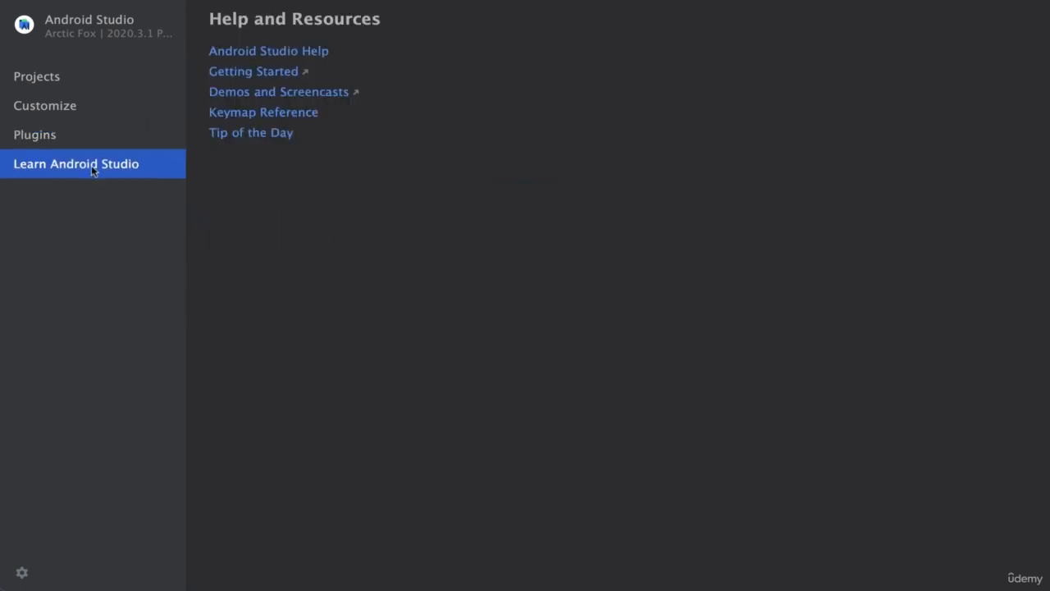
pyautogui.click(62, 82)
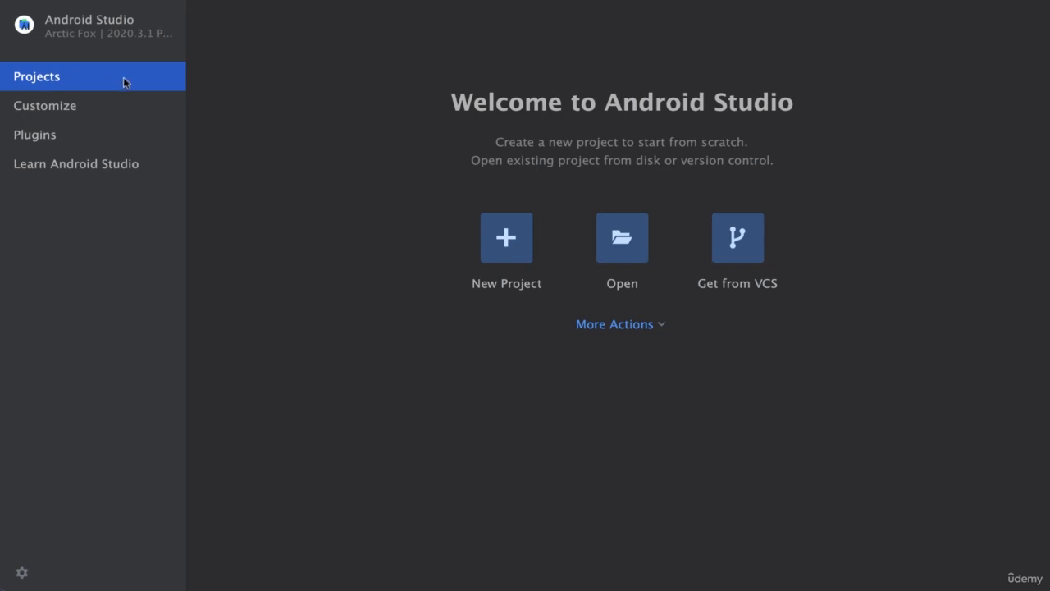
# - Start a new project from the Empty Compose Activity template, widening the template window to show more choices
pyautogui.click(505, 243)
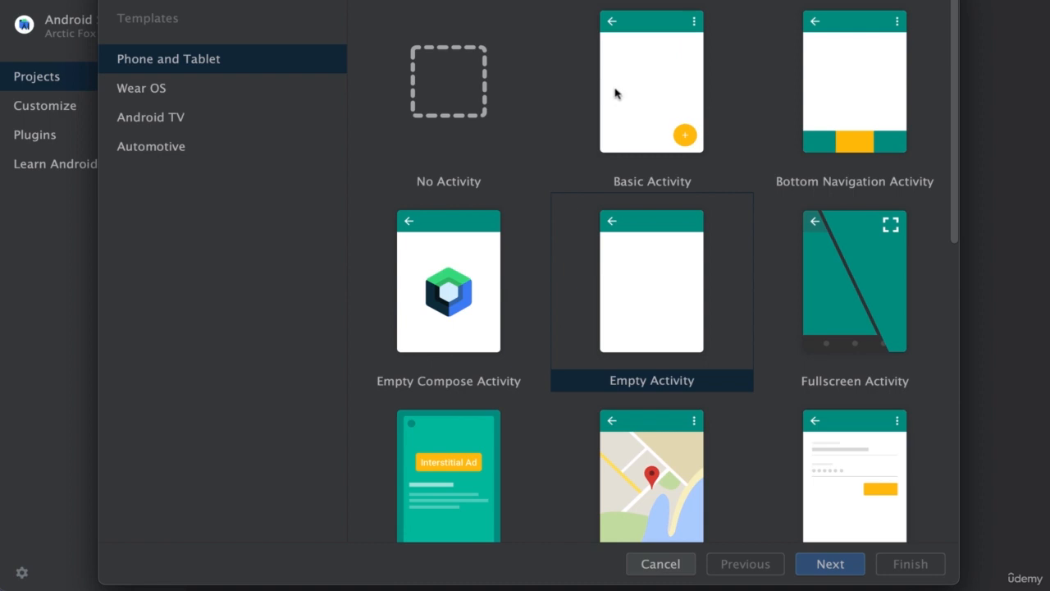
pyautogui.moveTo(561, 1); pyautogui.dragTo(478, 0)
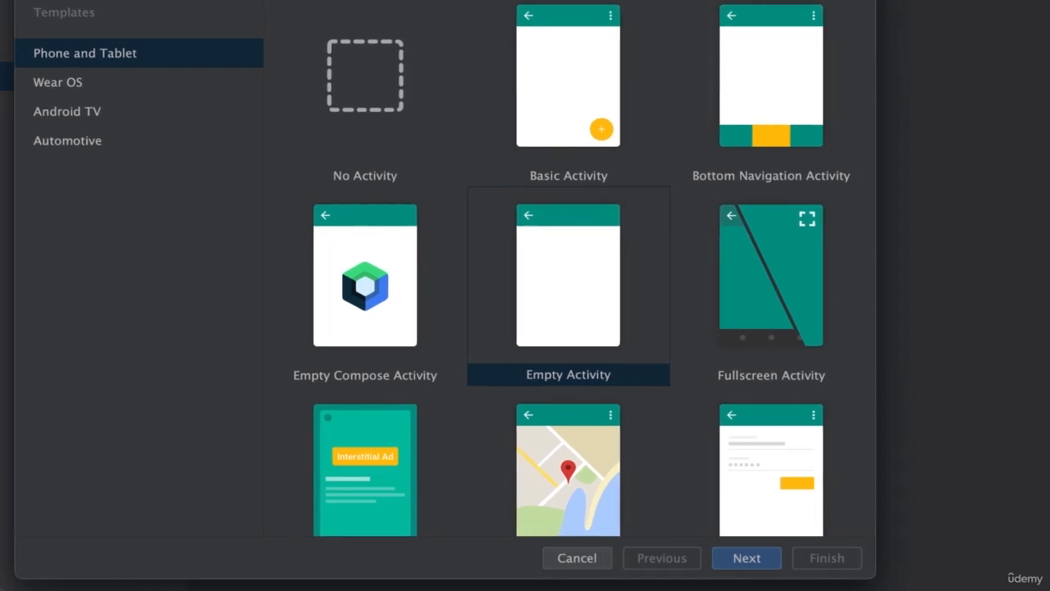
pyautogui.moveTo(873, 577); pyautogui.dragTo(1016, 572)
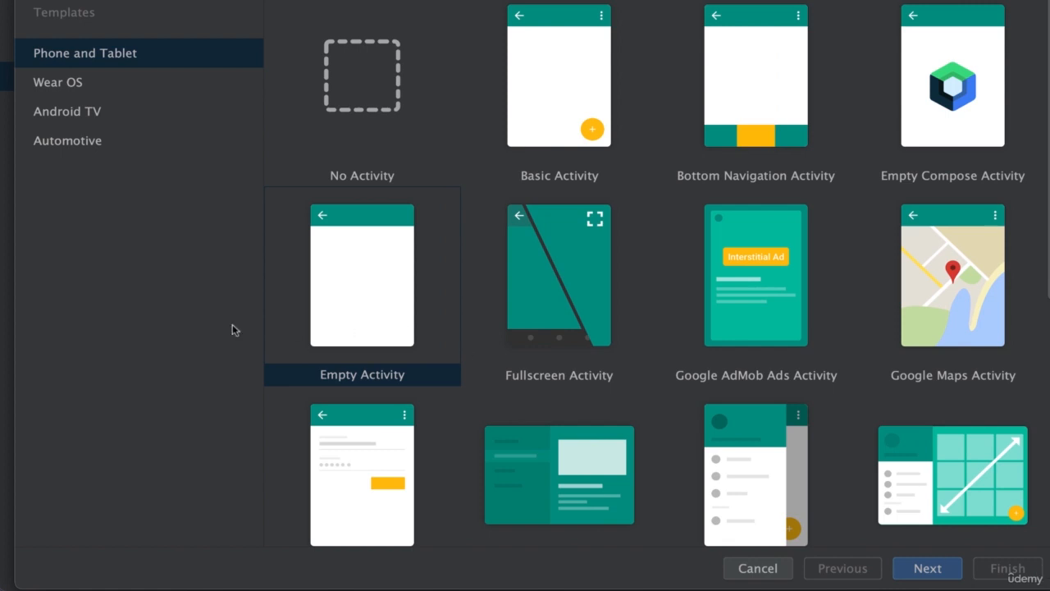
pyautogui.click(902, 167)
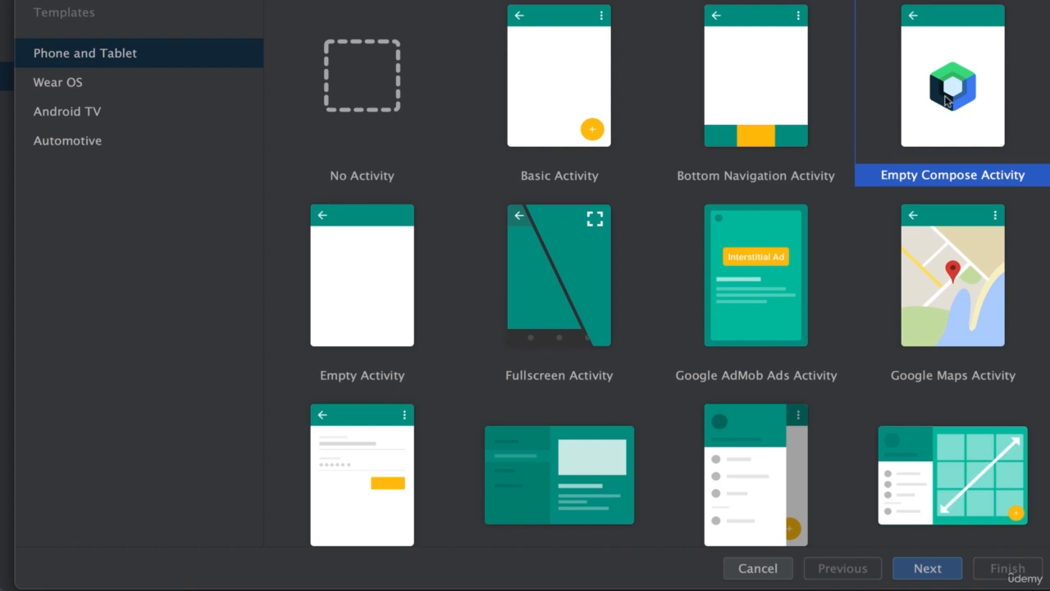
pyautogui.click(927, 569)
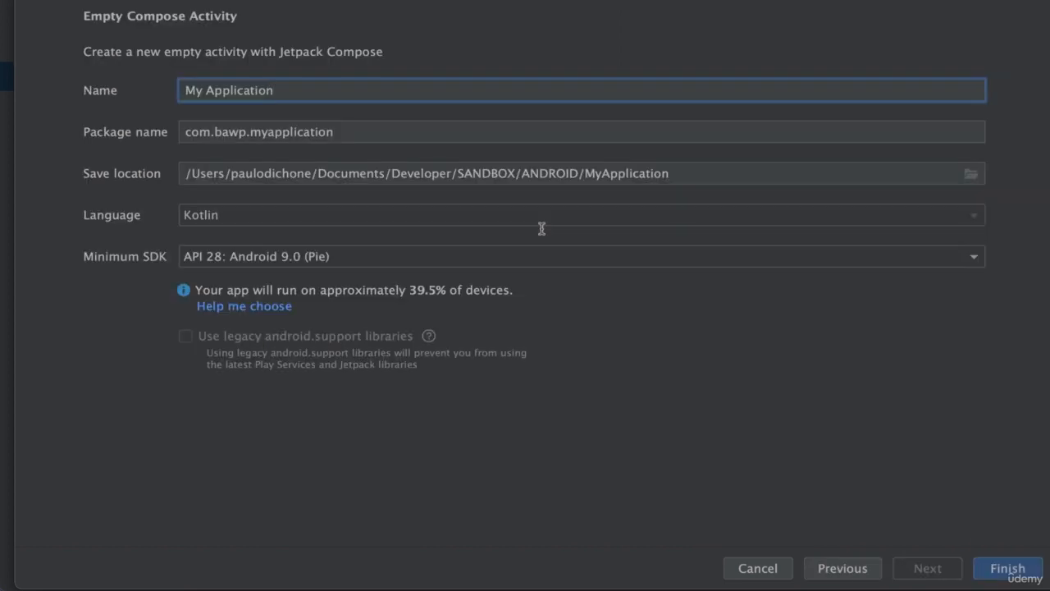
# - Name the project MyFirstCompose and create it with the other settings left at their defaults
pyautogui.tripleClick(284, 98)
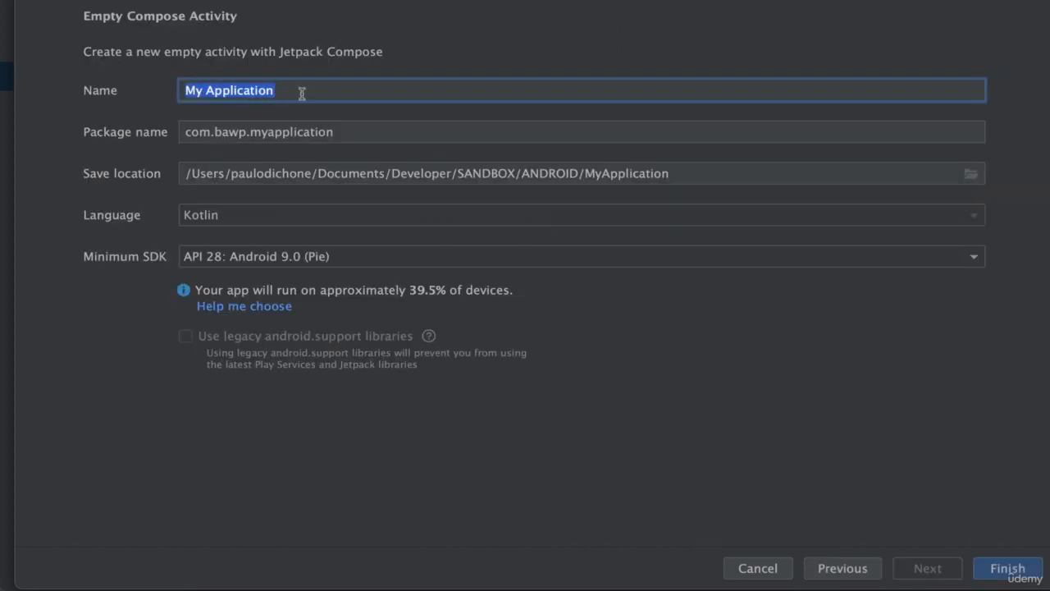
pyautogui.write('MyFir')
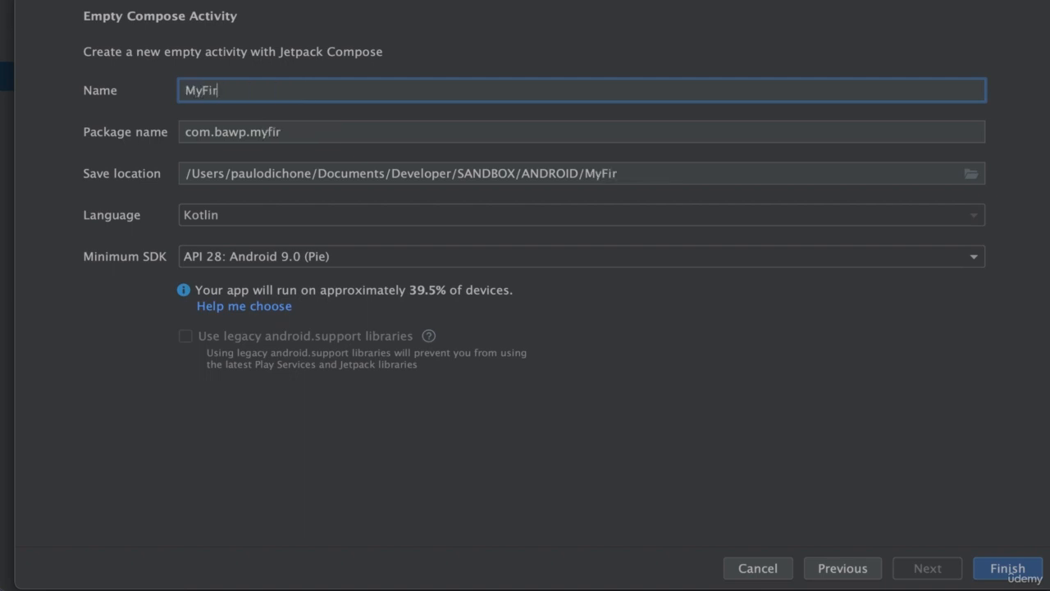
pyautogui.write('stCompose')
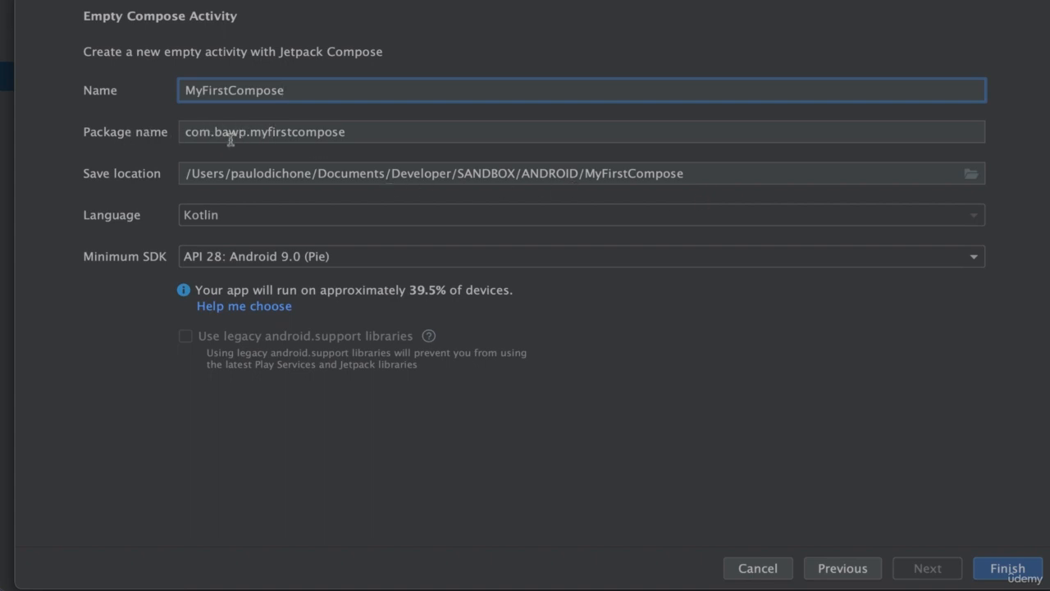
pyautogui.doubleClick(251, 92)
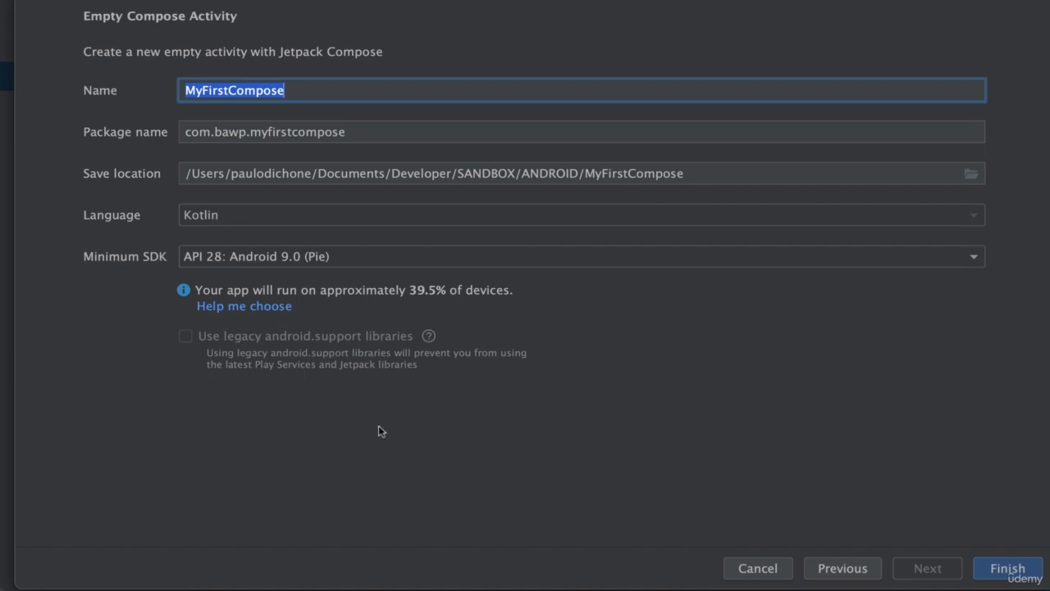
pyautogui.click(996, 568)
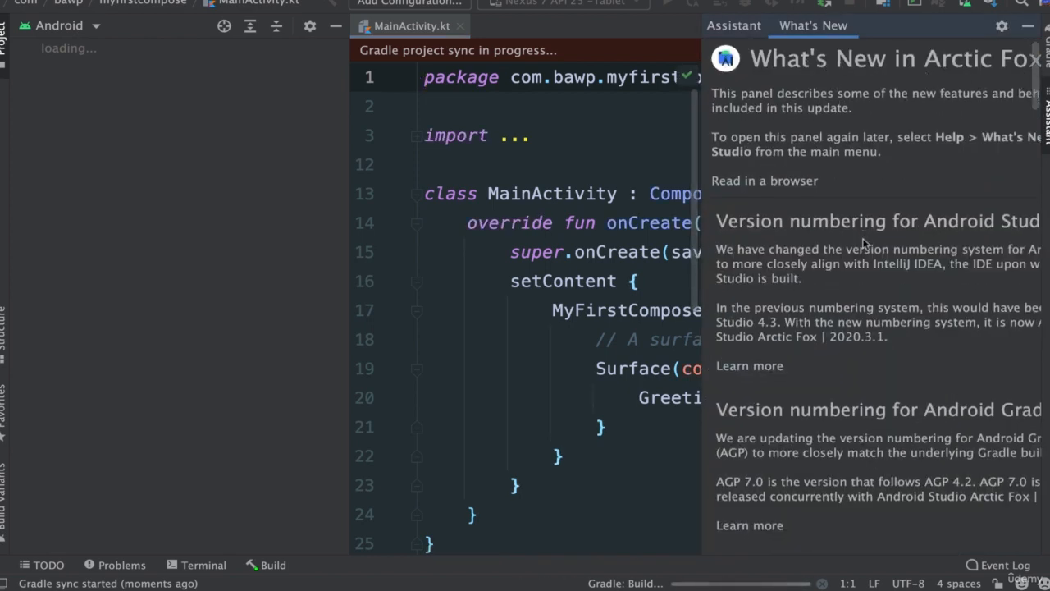
# - Skim and close the What's New panel, and hide the project file tree to give the code editor more room
pyautogui.scroll(-8, 832, 310)
pyautogui.scroll(8, 831, 310)
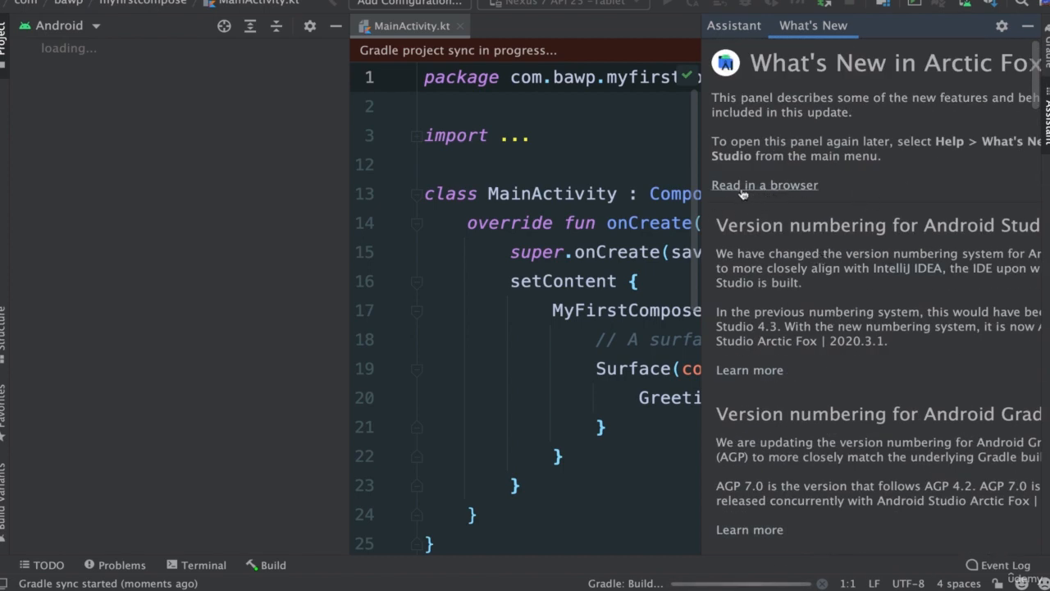
pyautogui.click(1027, 26)
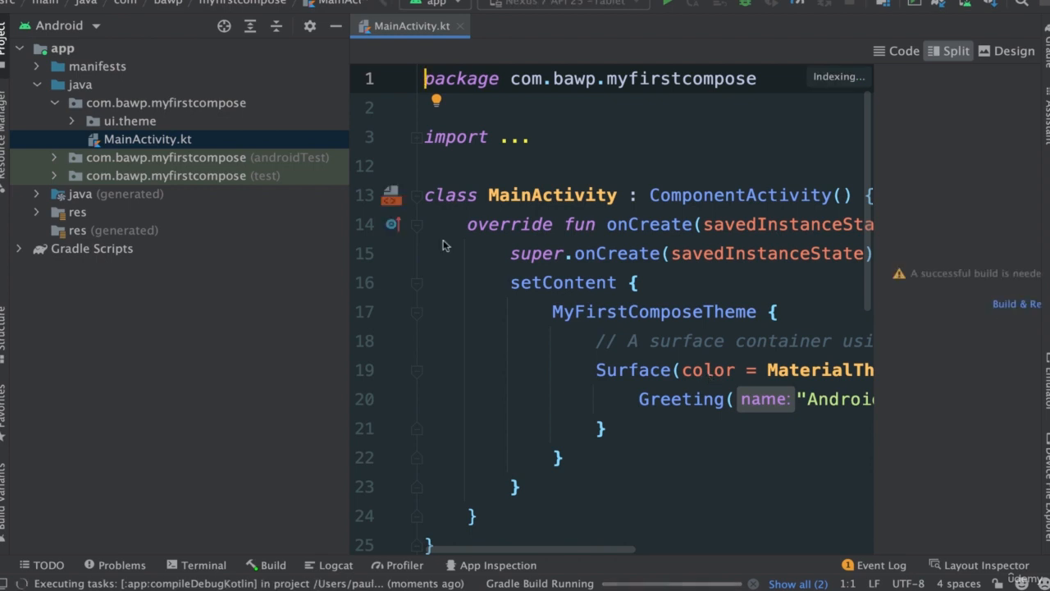
pyautogui.moveTo(351, 251); pyautogui.dragTo(279, 252)
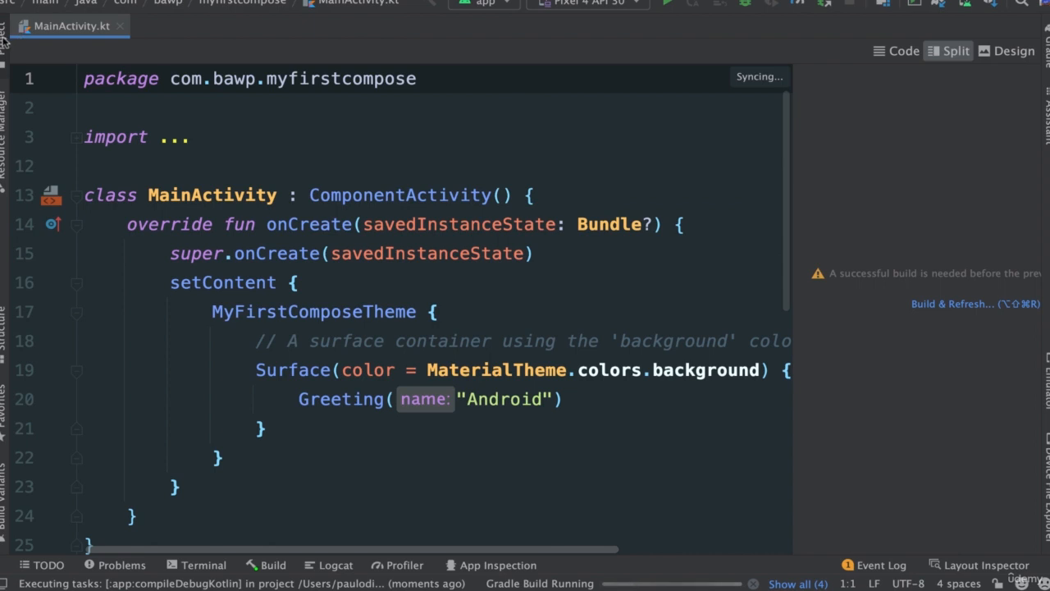
pyautogui.click(3, 40)
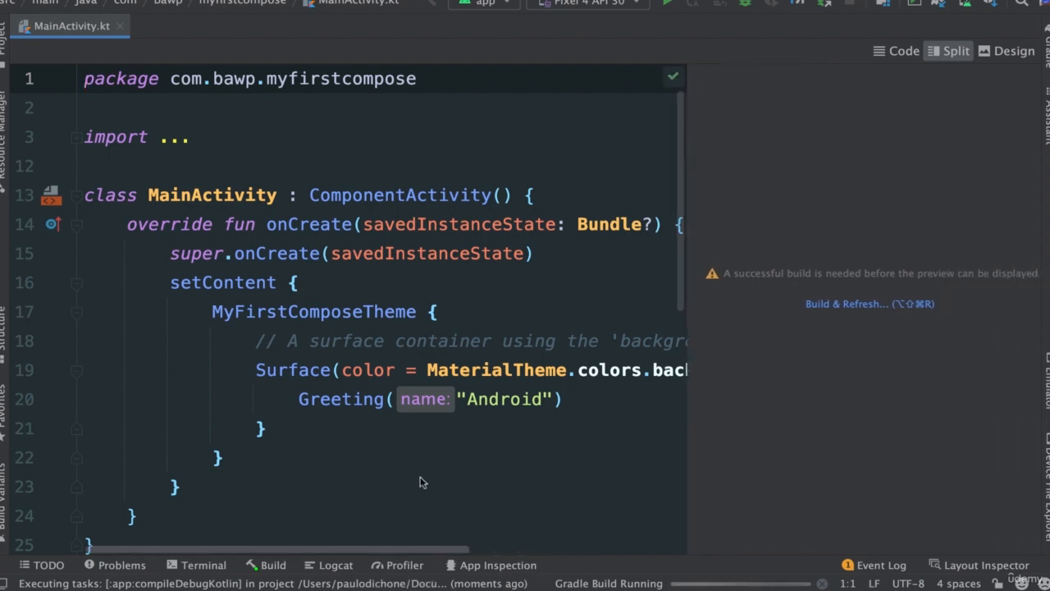
# - Look through the MainActivity.kt code down to the DefaultPreview function and return to the beginning of the file
pyautogui.hscroll(2, 521, 422)
pyautogui.hscroll(-2, 361, 369)
pyautogui.scroll(-1, 361, 369)
pyautogui.scroll(-10, 360, 369)
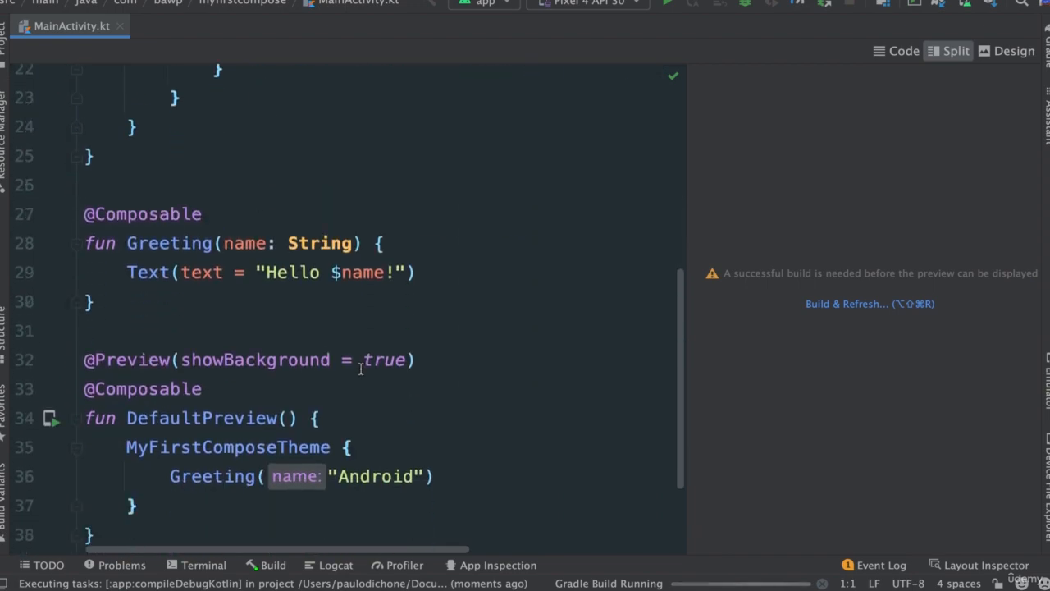
pyautogui.scroll(10, 361, 369)
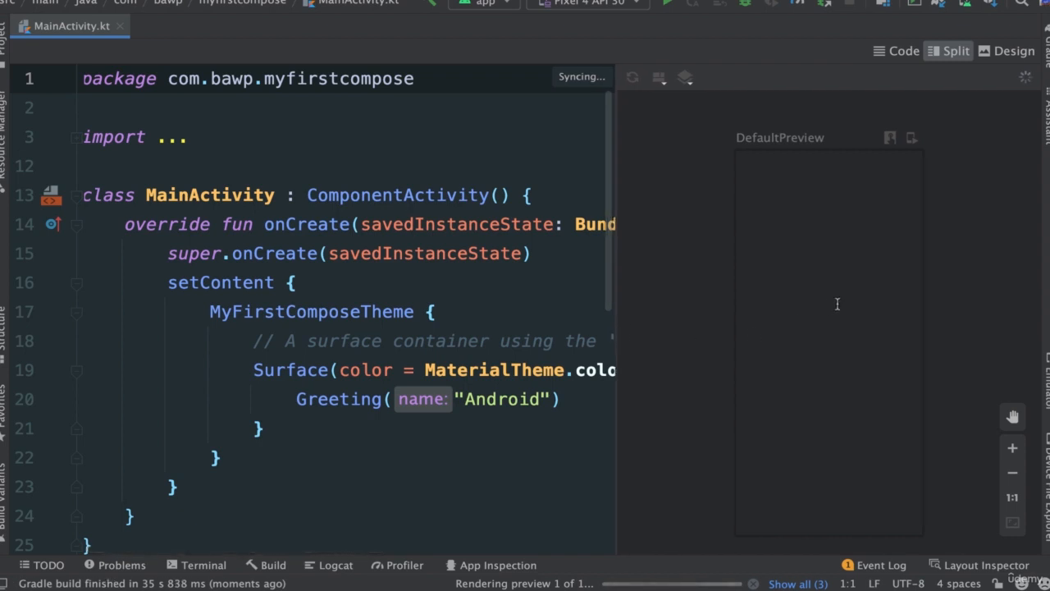
# - Set the Compose preview to 100% zoom, enlarge it one level further, and widen the code area beside it
pyautogui.hscroll(3, 809, 260)
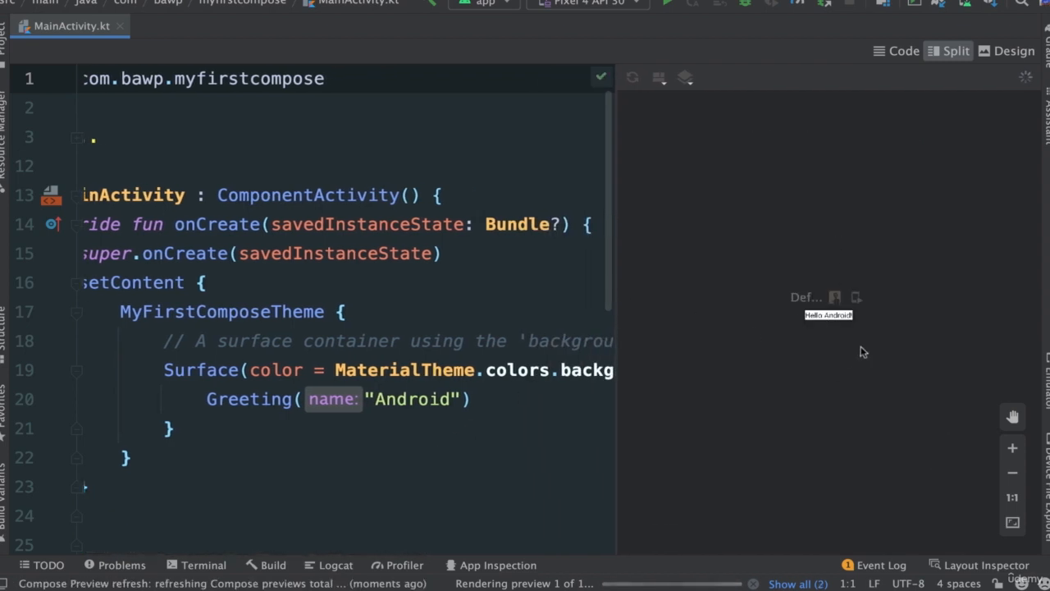
pyautogui.click(1014, 524)
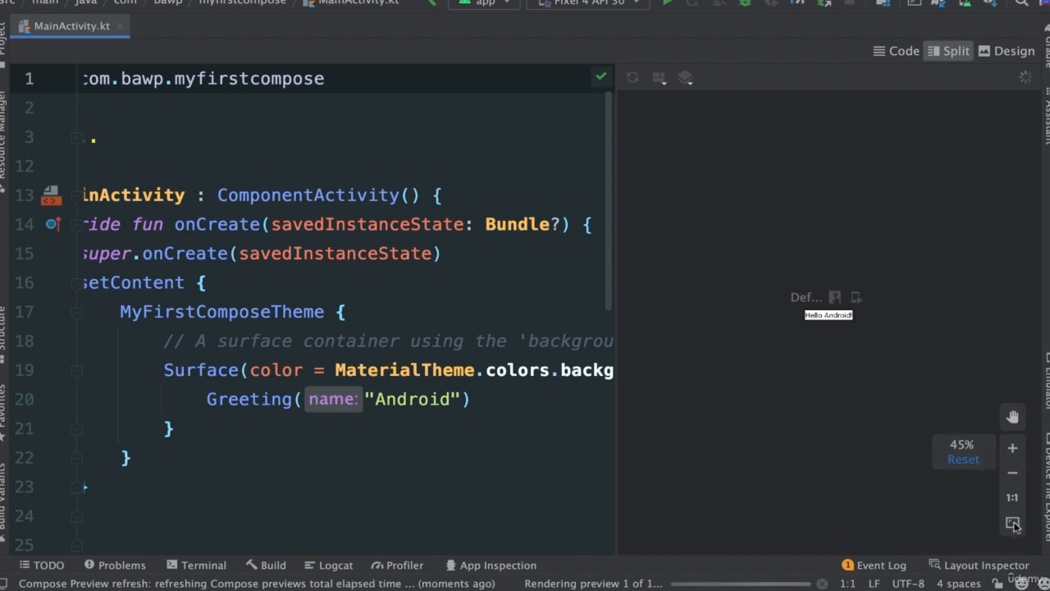
pyautogui.click(1014, 498)
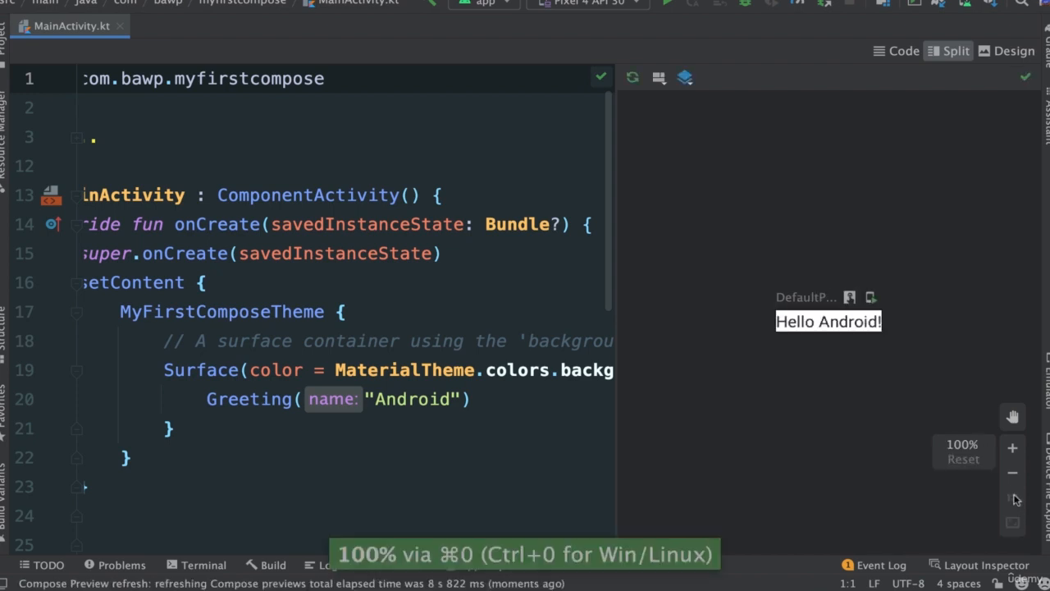
pyautogui.click(1013, 449)
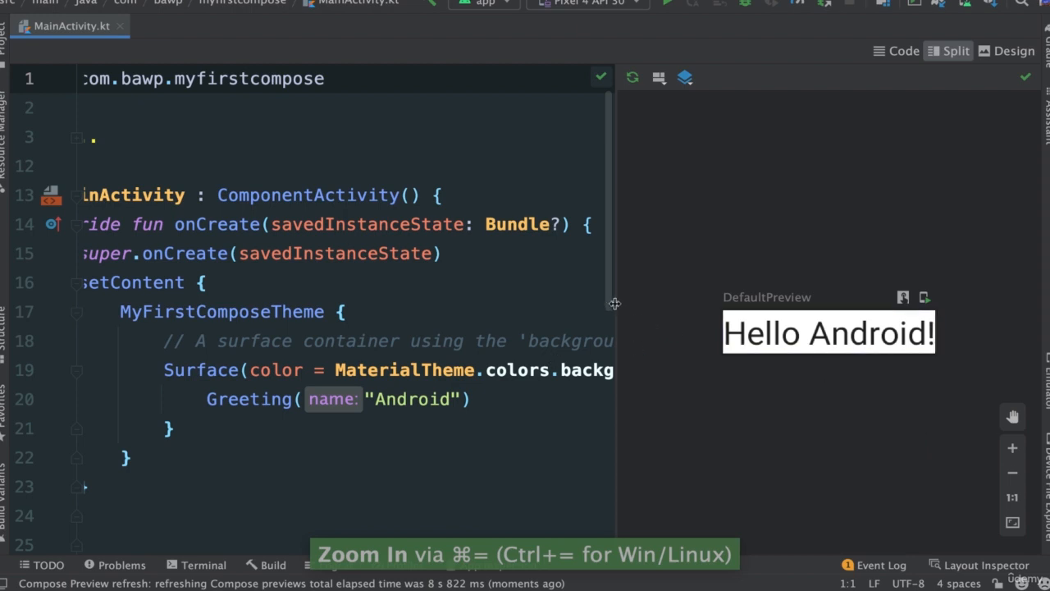
pyautogui.moveTo(614, 303); pyautogui.dragTo(728, 304)
# - Review the Greeting and DefaultPreview composables and the MainActivity class alongside the rendered preview
pyautogui.scroll(-9, 562, 416)
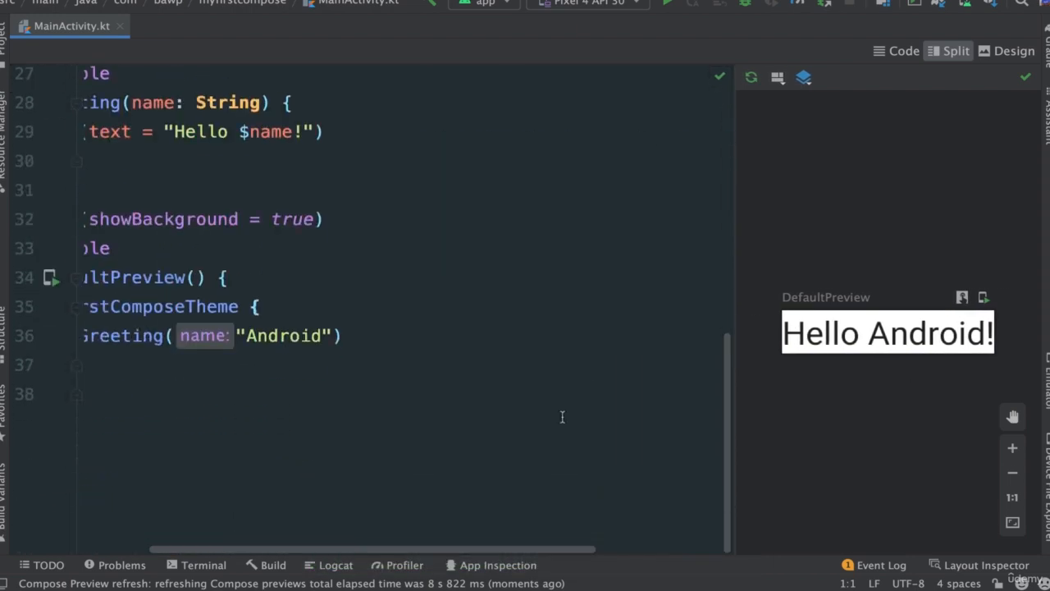
pyautogui.hscroll(-2, 562, 417)
pyautogui.scroll(9, 562, 417)
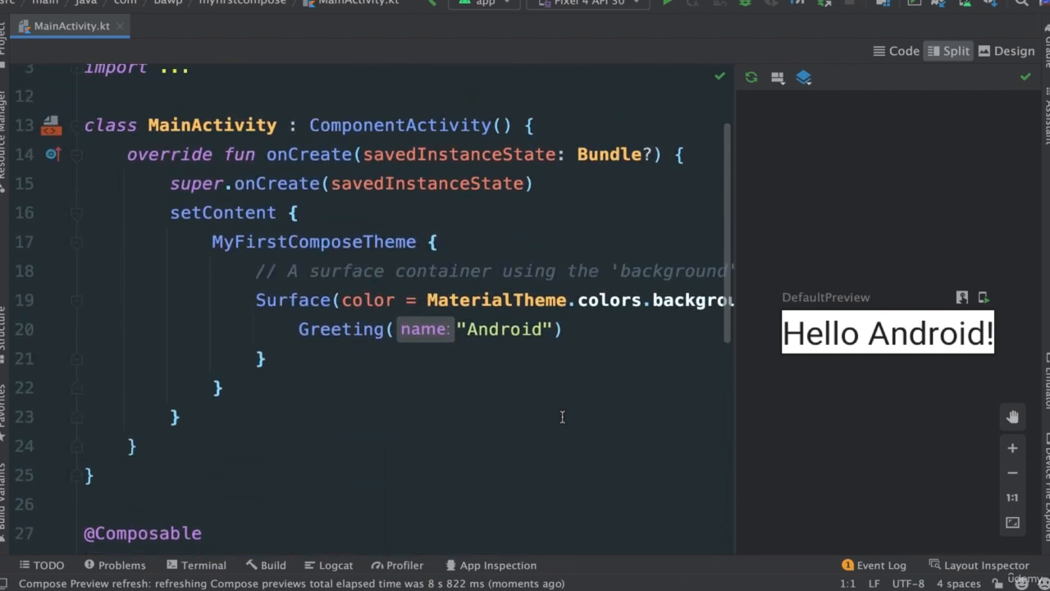
pyautogui.scroll(2, 562, 417)
pyautogui.click(503, 308)
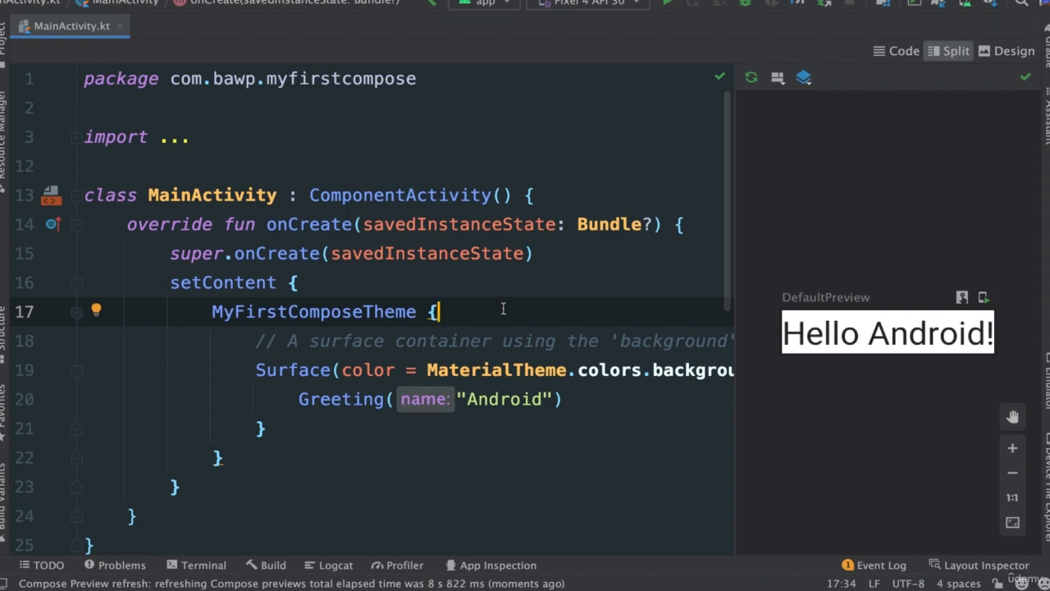
pyautogui.click(569, 173)
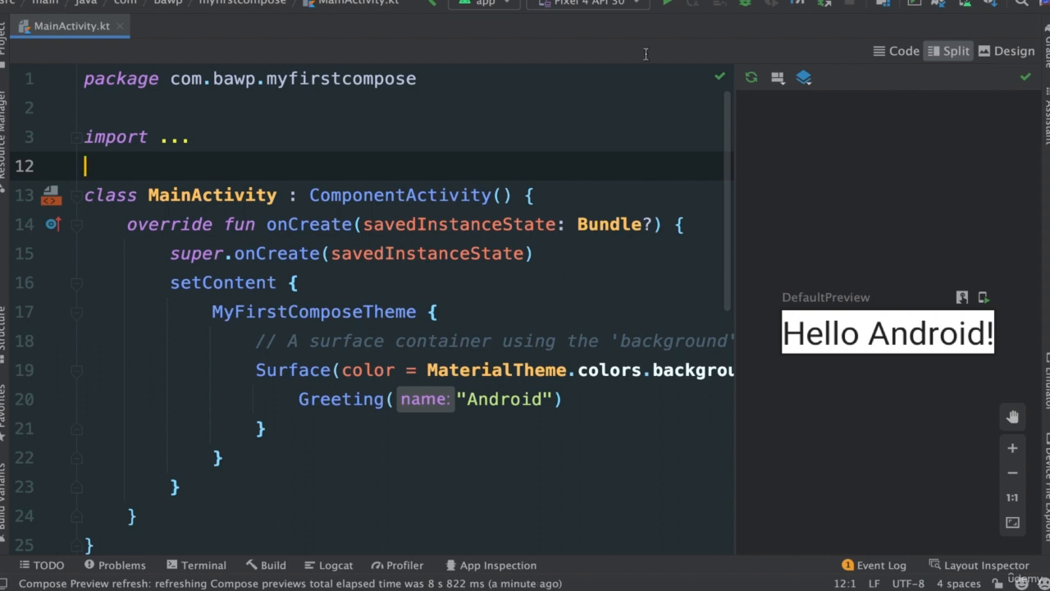
# - Begin creating a virtual device with Pixel 4 phone hardware and the R (API 30, Android 11.0) system image
pyautogui.click(963, 8)
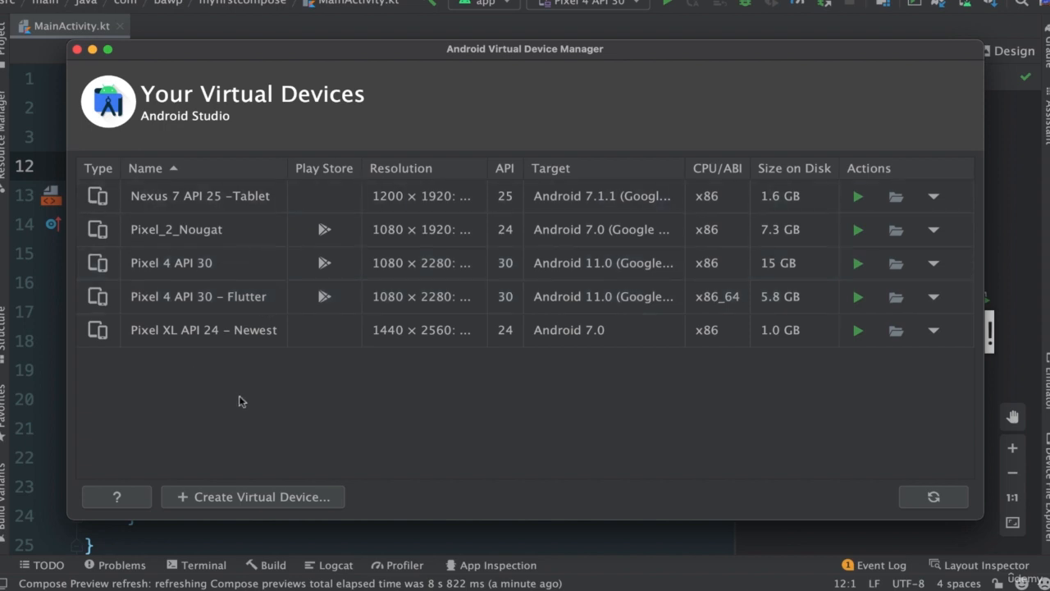
pyautogui.click(237, 498)
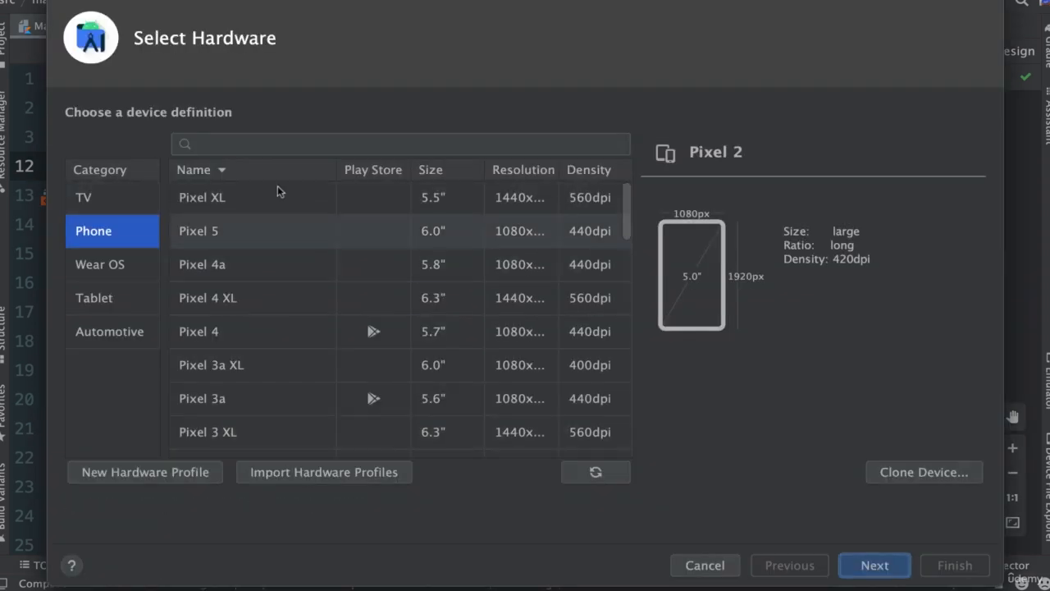
pyautogui.click(388, 333)
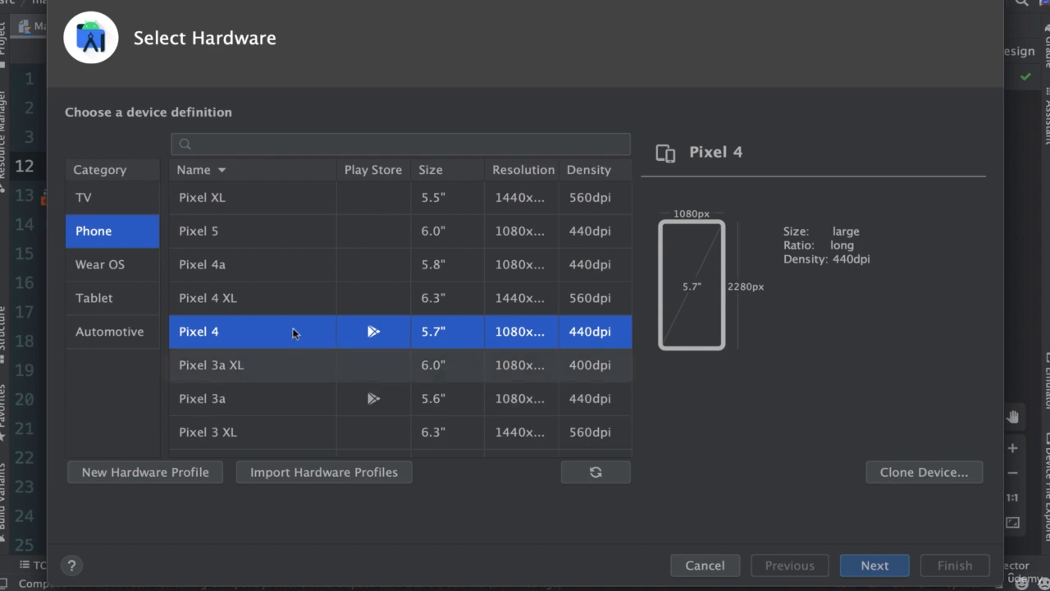
pyautogui.click(873, 565)
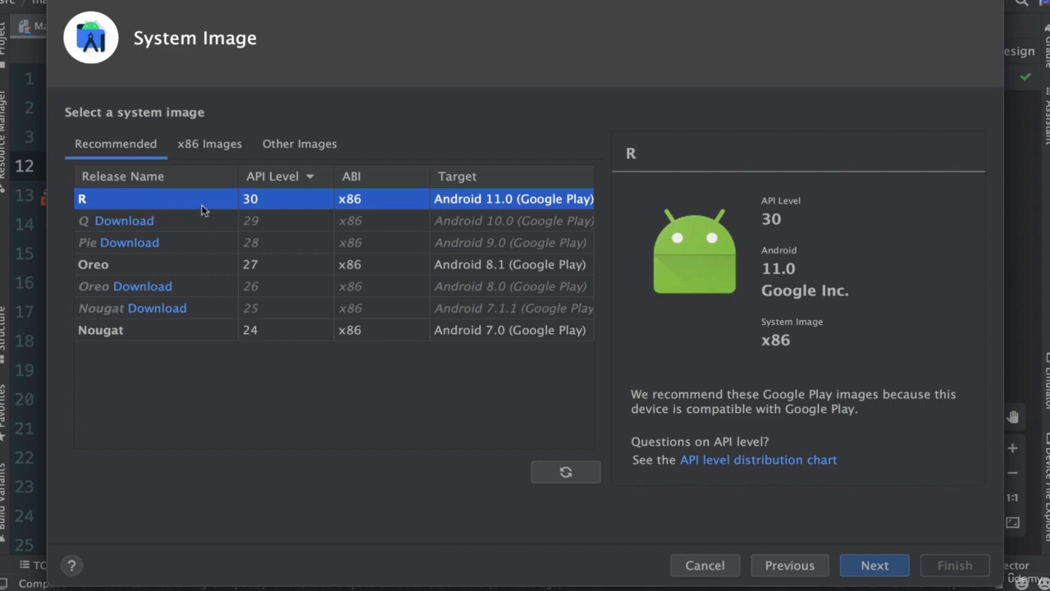
pyautogui.click(862, 563)
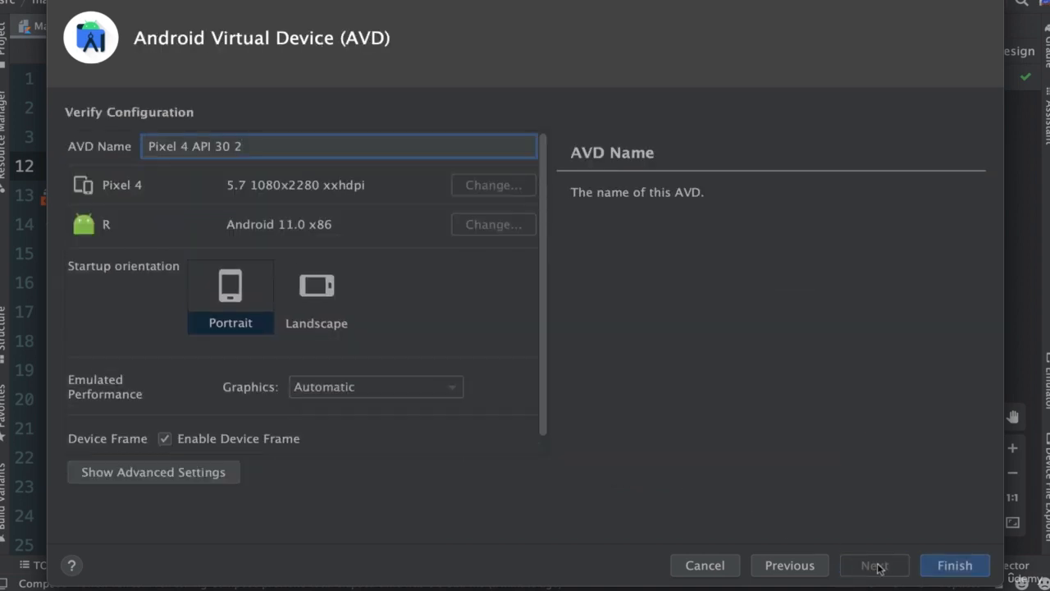
# - Name the virtual device "Pixel 4 API 30 - New one", try Landscape startup orientation, restore Portrait, and exit the device manager without creating it
pyautogui.press('BackSpace')
pyautogui.write('- New one')
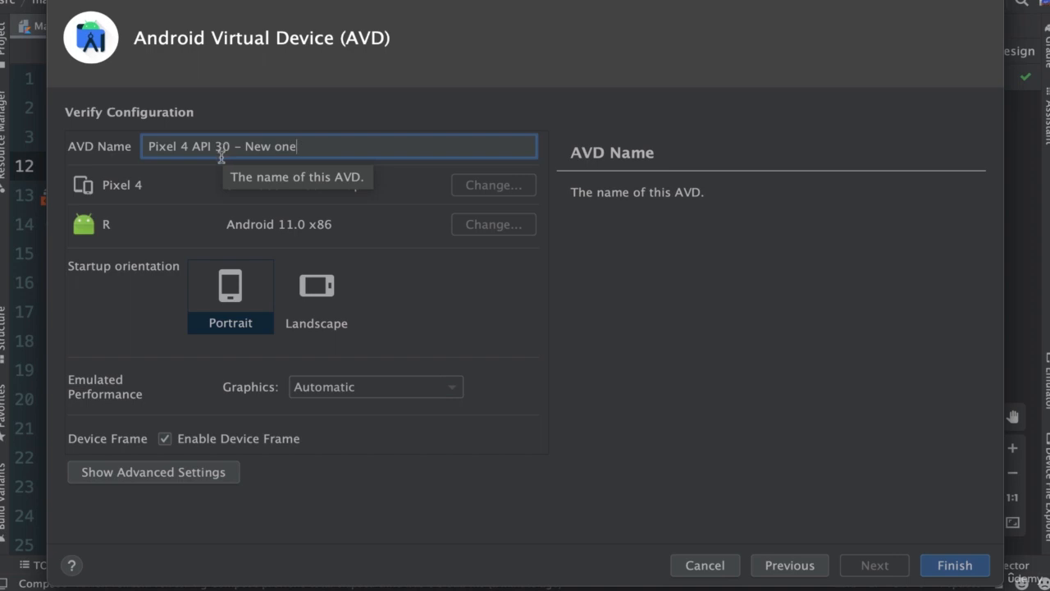
pyautogui.click(318, 296)
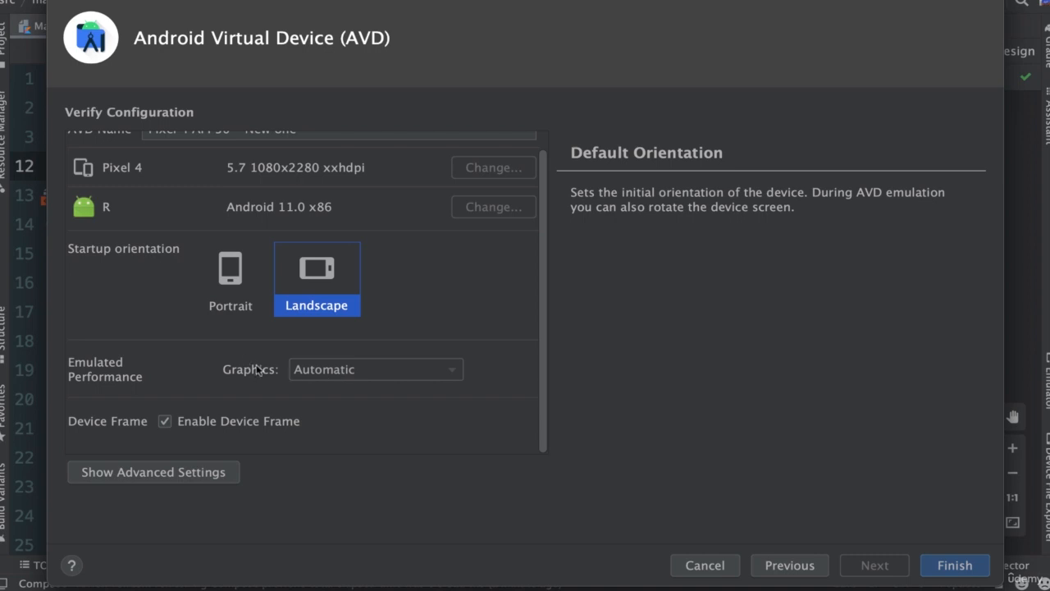
pyautogui.click(269, 305)
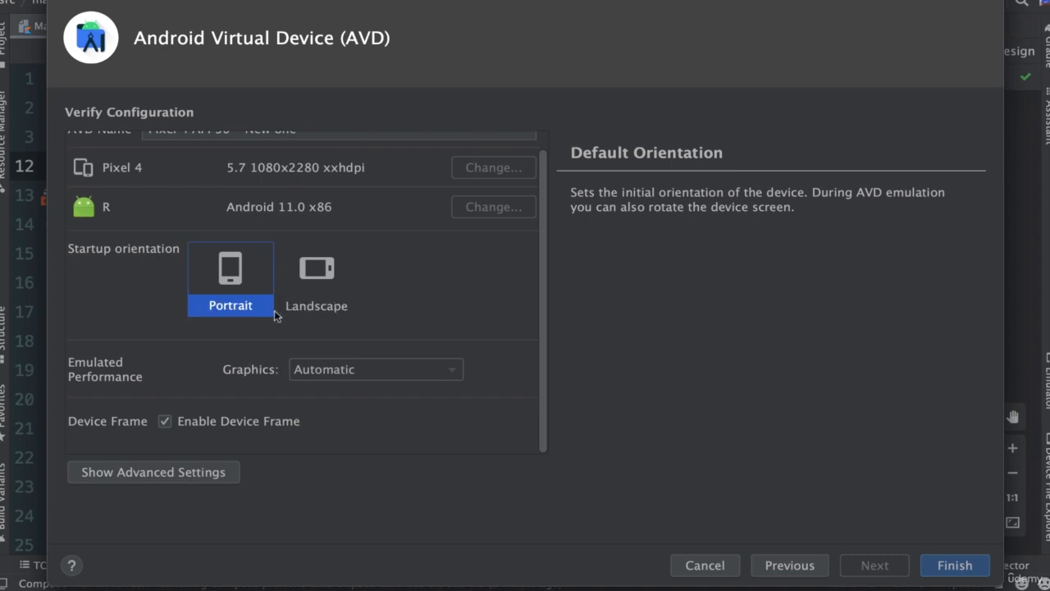
pyautogui.scroll(1, 428, 305)
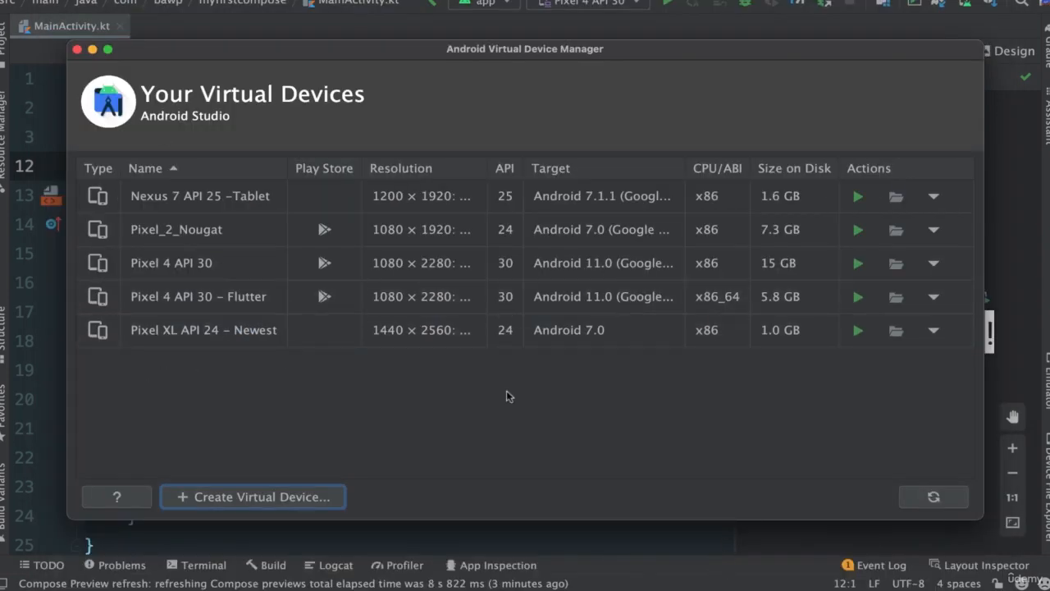
pyautogui.click(77, 49)
# - Select Pixel 4 API 30 as the target device and run the app on it
pyautogui.hscroll(1, 588, 385)
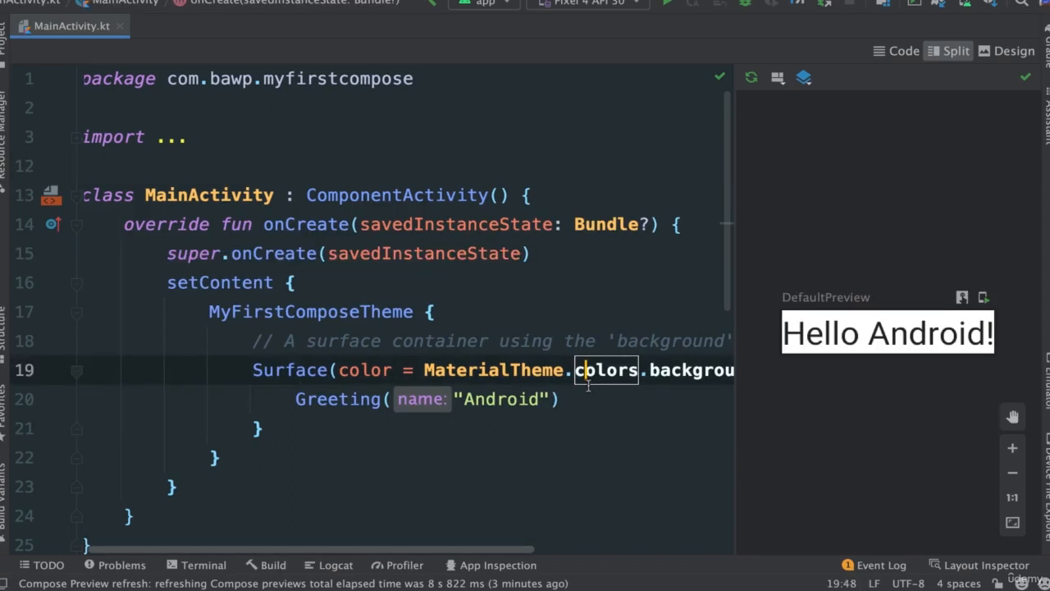
pyautogui.click(607, 4)
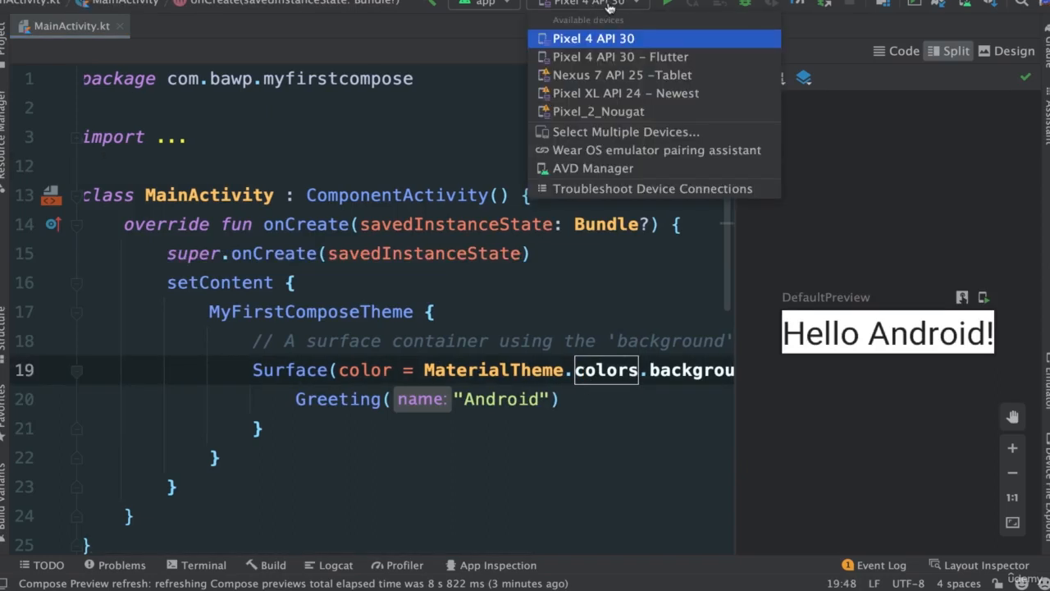
pyautogui.click(609, 41)
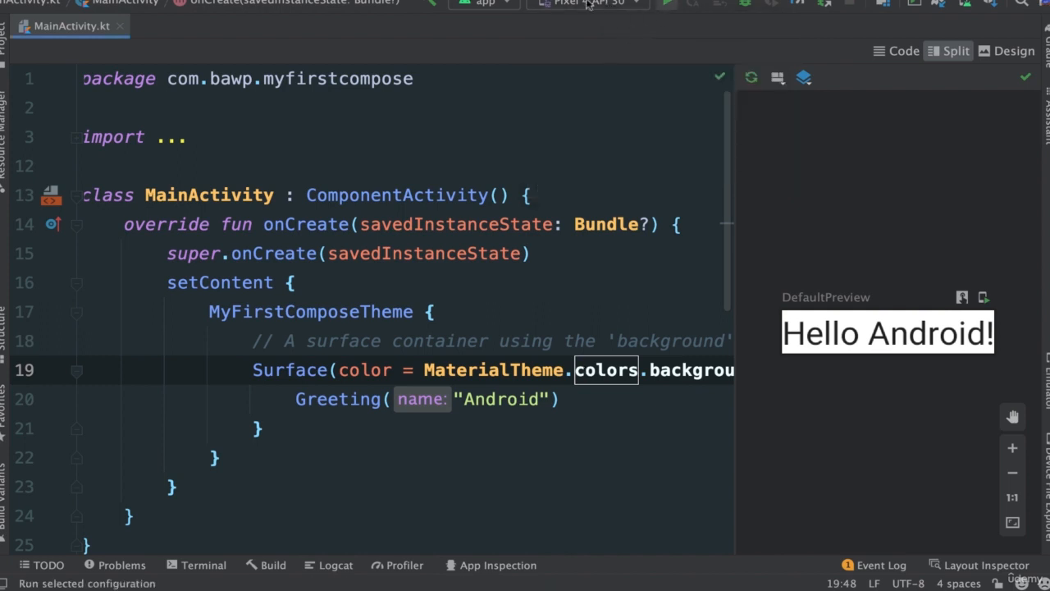
pyautogui.click(667, 4)
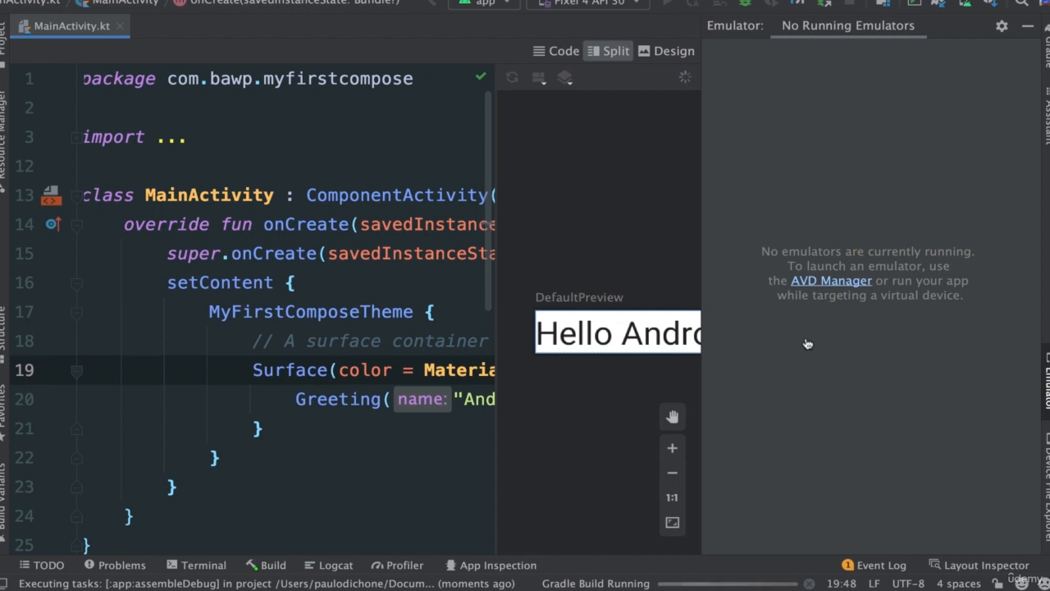
# - Launch the Pixel_2_Nougat virtual device from the AVD Manager and close the manager
pyautogui.click(809, 283)
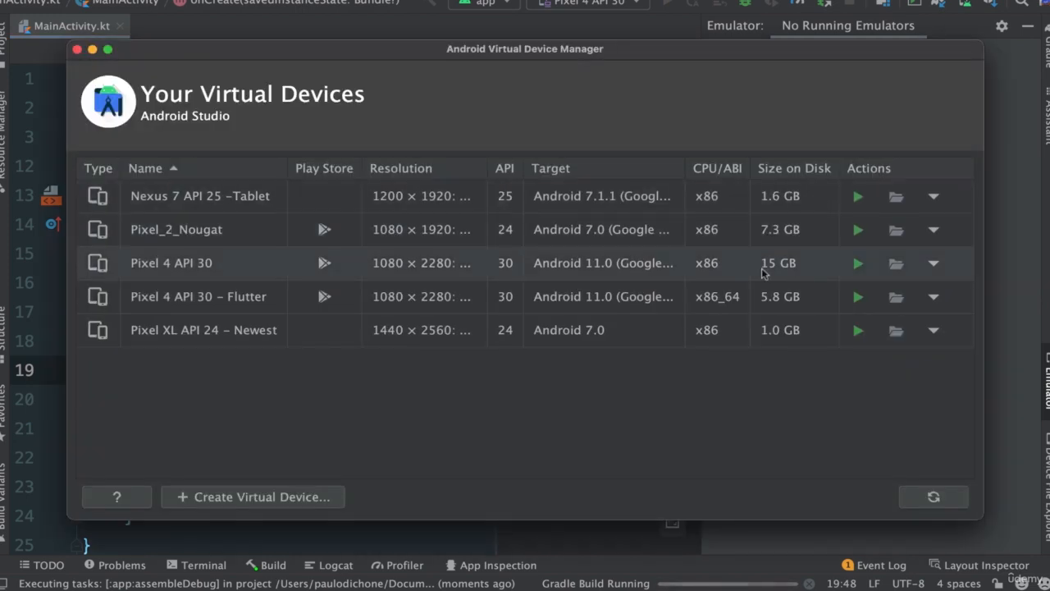
pyautogui.click(201, 235)
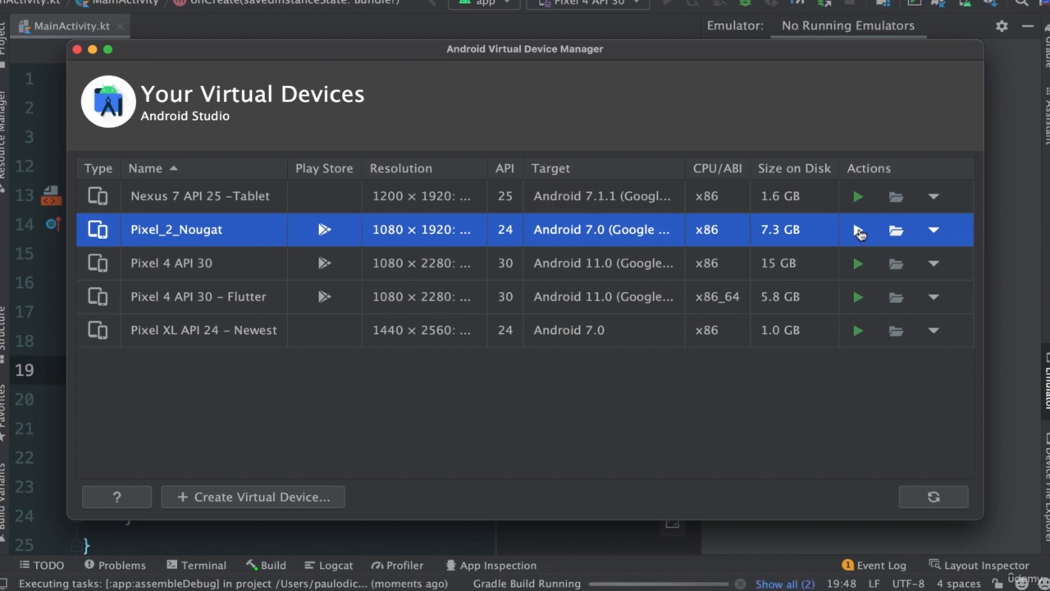
pyautogui.click(859, 233)
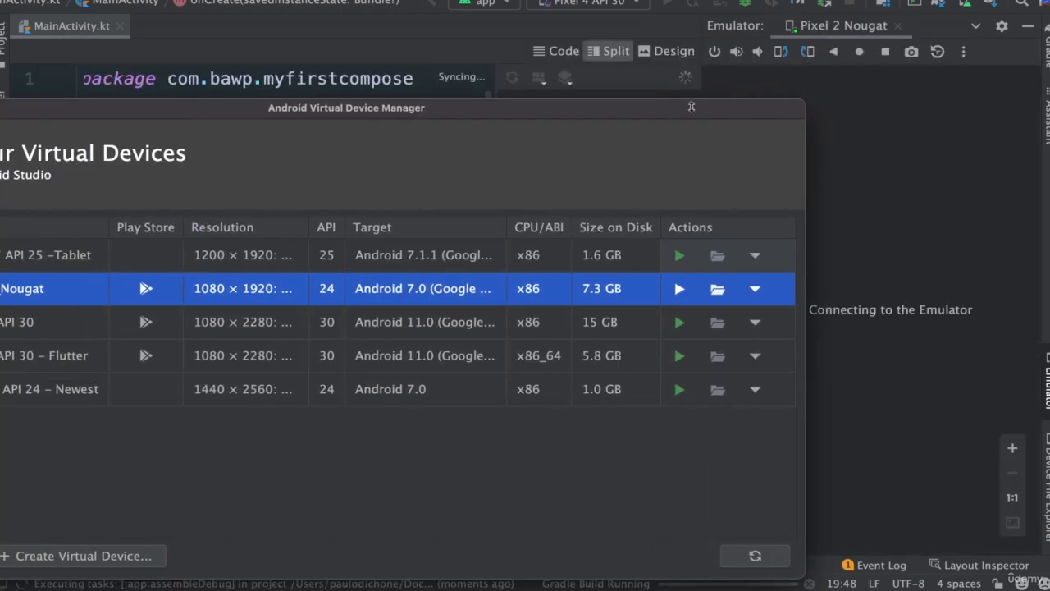
pyautogui.moveTo(691, 107); pyautogui.dragTo(815, 94)
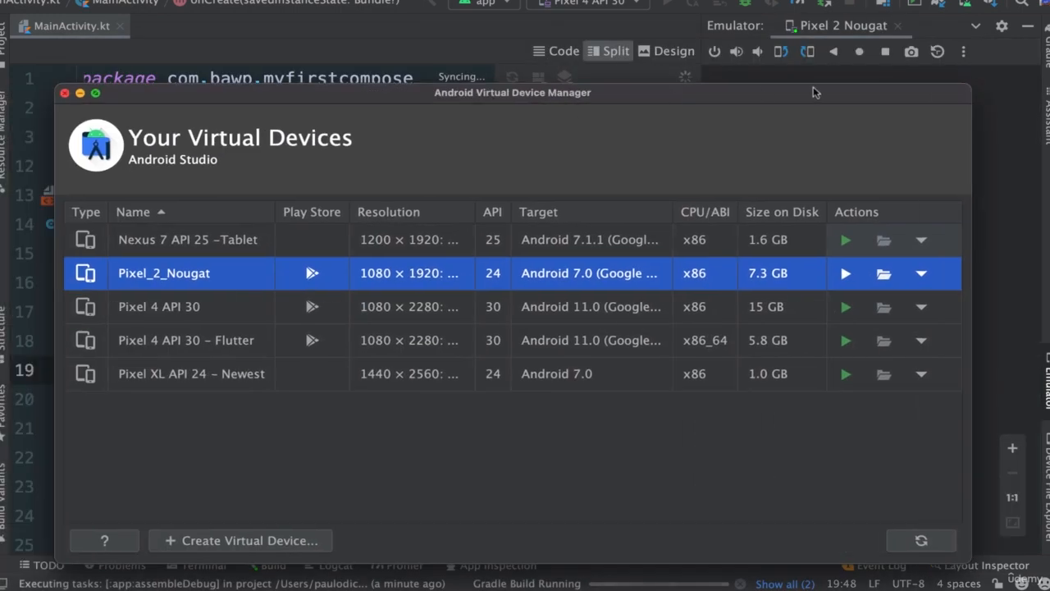
pyautogui.click(66, 95)
# - Show only the code beside the emulator and review the MainActivity, Greeting and DefaultPreview code against the running app
pyautogui.click(563, 51)
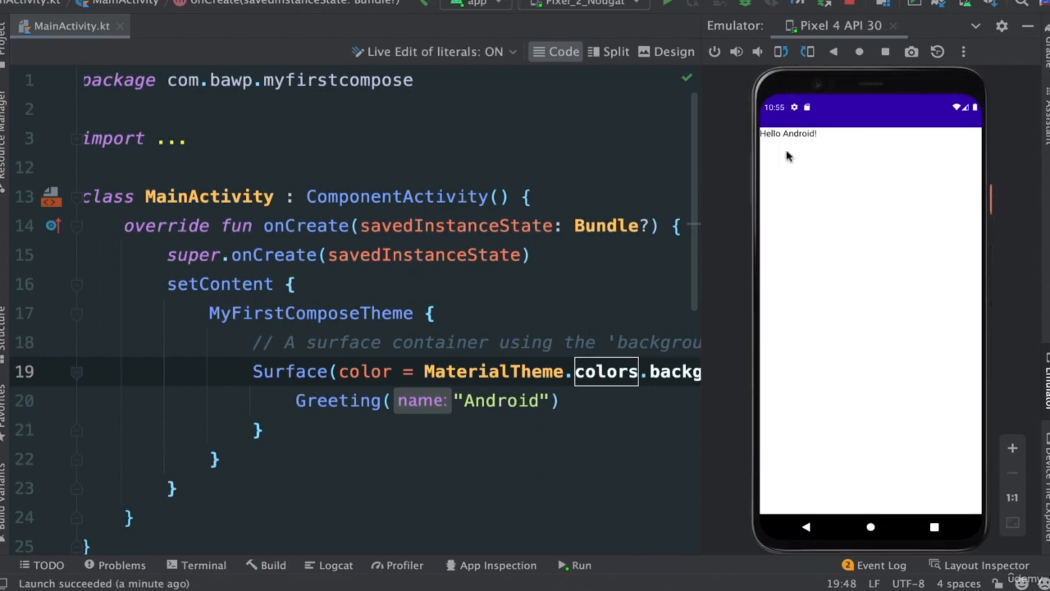
pyautogui.scroll(-8, 283, 324)
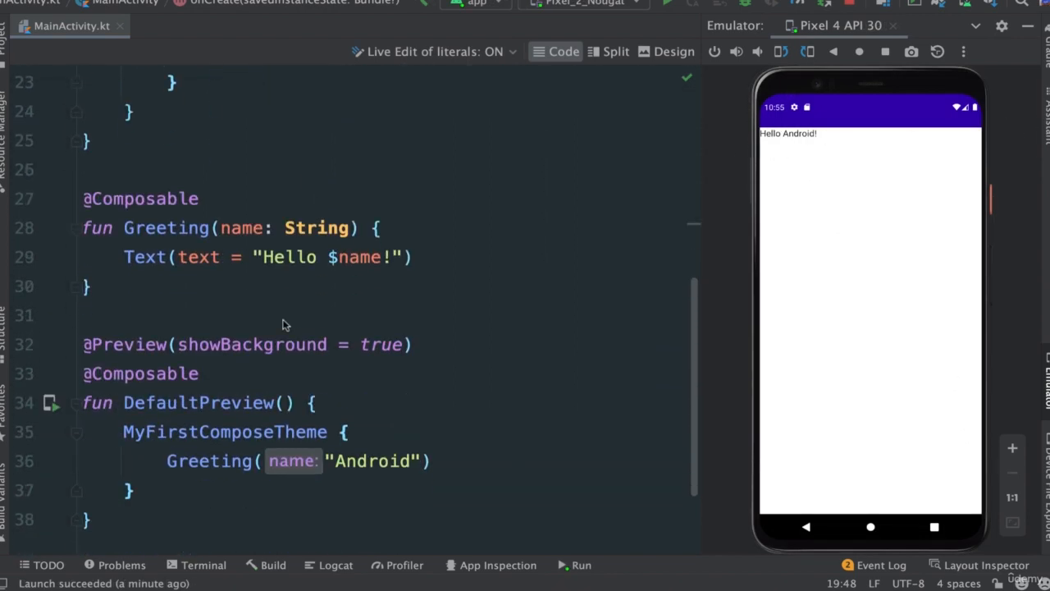
pyautogui.scroll(3, 283, 324)
pyautogui.scroll(1, 283, 324)
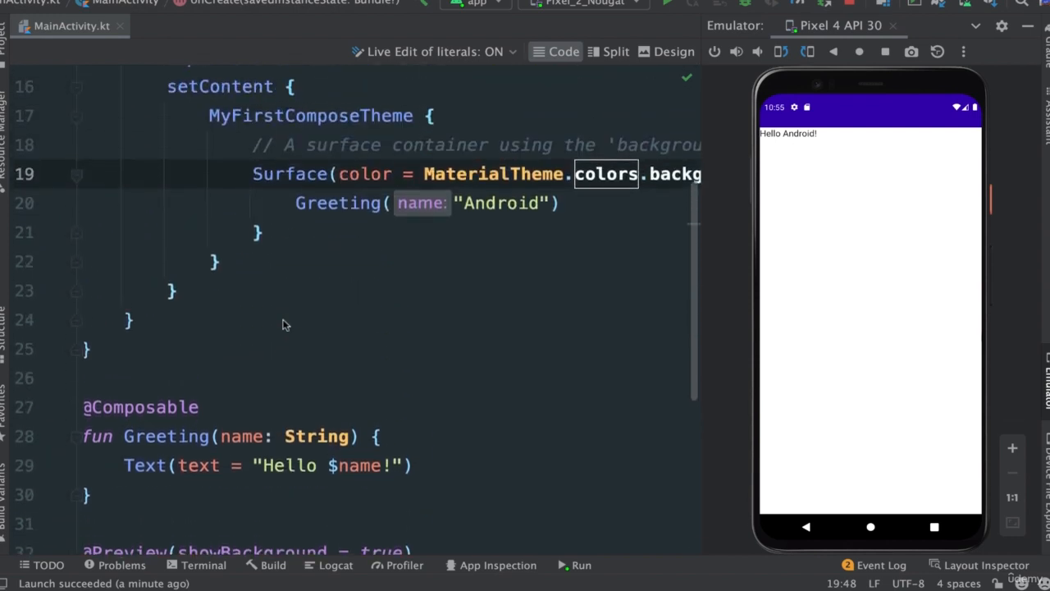
pyautogui.scroll(-3, 283, 324)
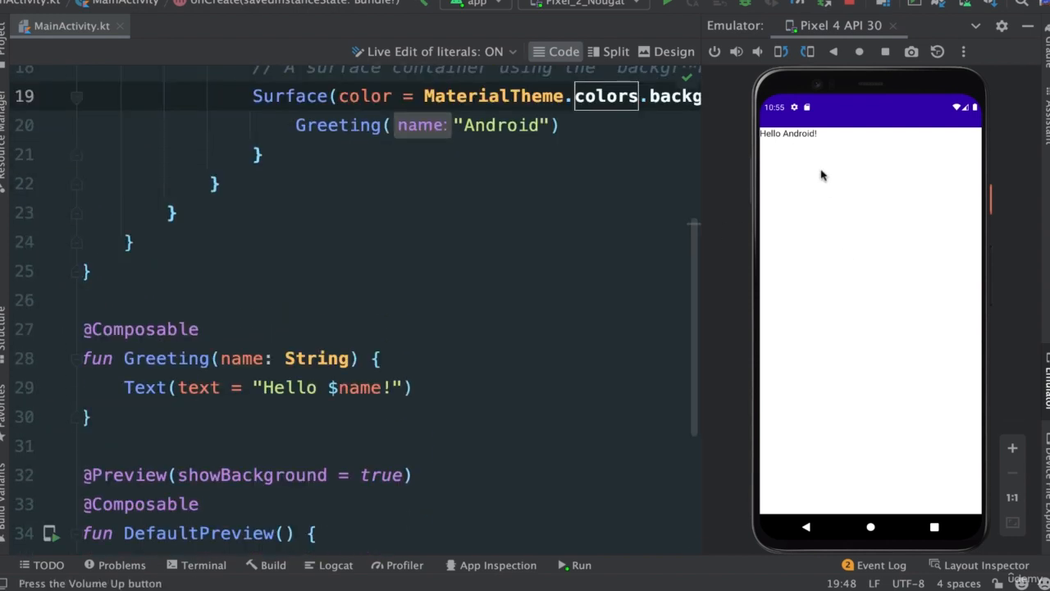
# - Examine the running and available target devices, leaving the device selection without choosing another one
pyautogui.click(584, 3)
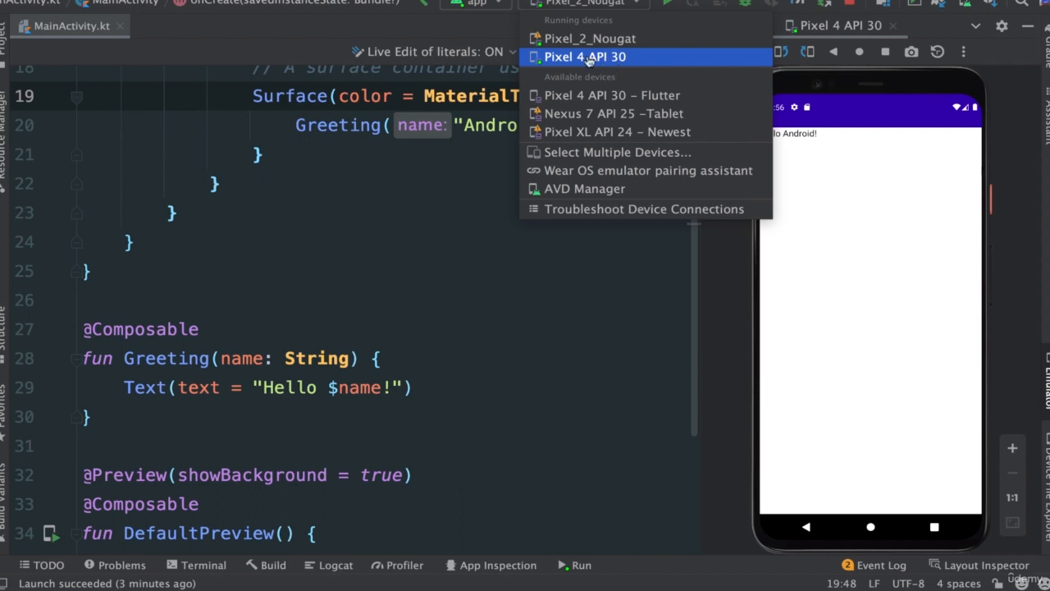
pyautogui.press('Down')
pyautogui.press('Down')
pyautogui.press('Down')
pyautogui.click(794, 90)
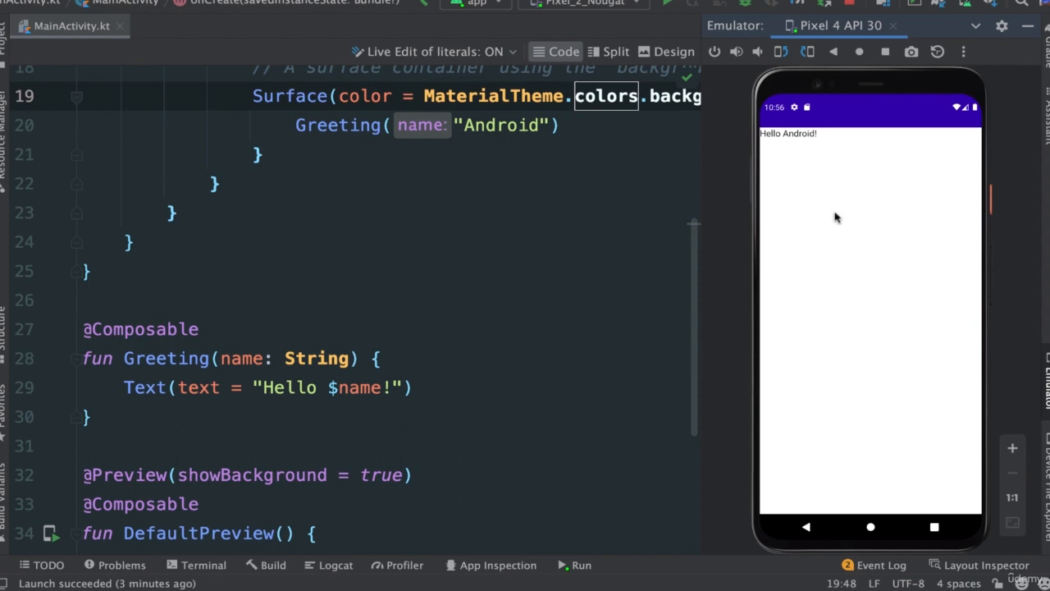
# - Place the cursor after the Greeting composable's closing brace and review the setContent block above it
pyautogui.click(527, 413)
pyautogui.scroll(2, 528, 413)
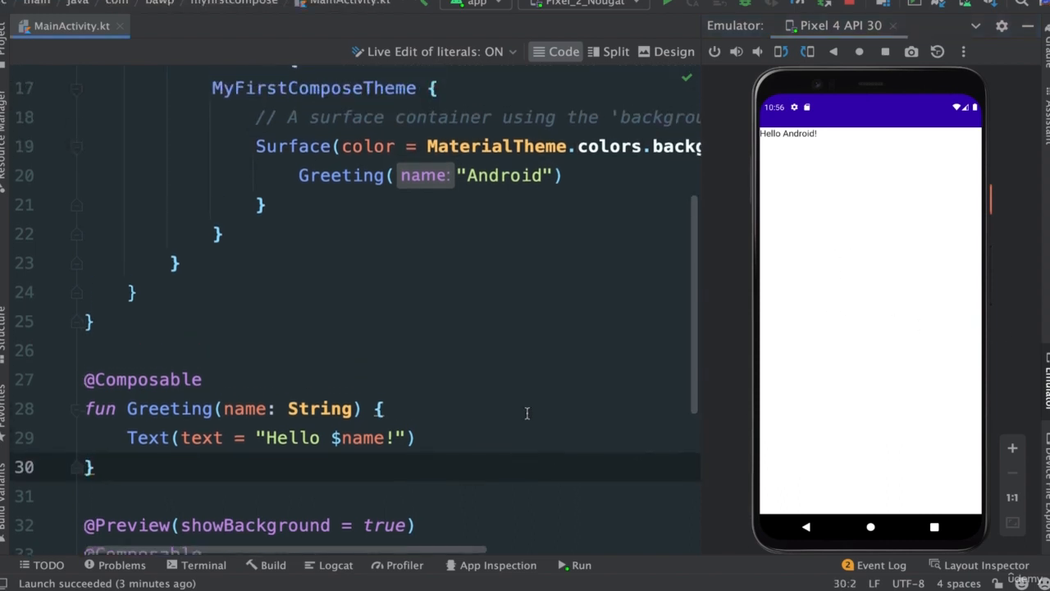
pyautogui.scroll(1, 528, 412)
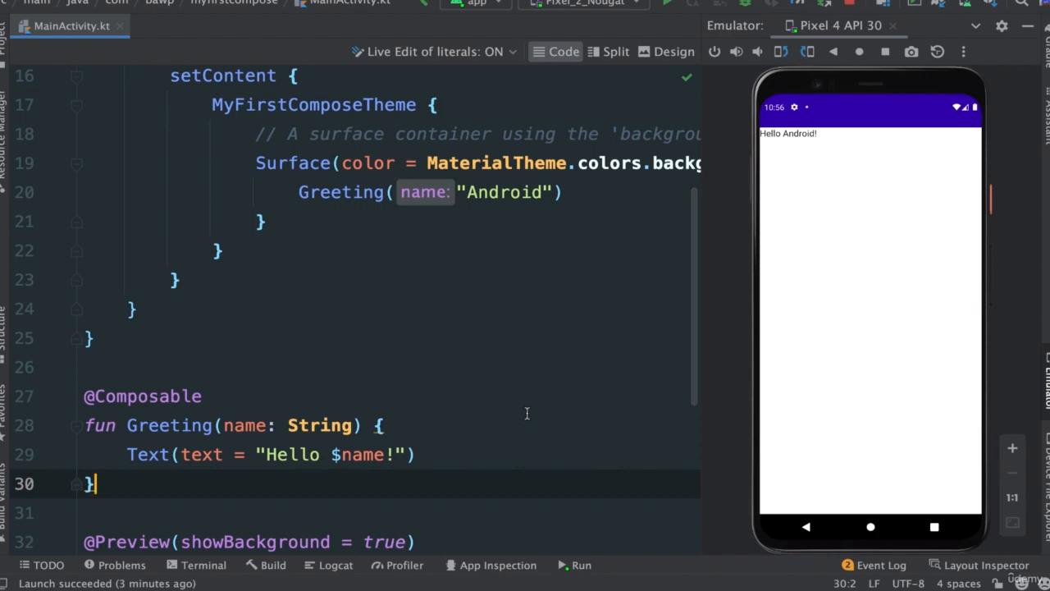